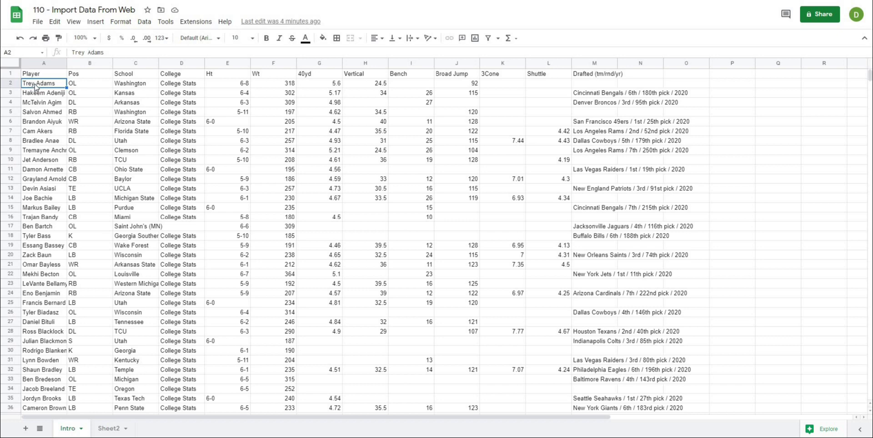
- Review the combine data block A2:N31 on the Intro sheet, then go to the combine results page
left_click_drag(35, 88, 628, 344)
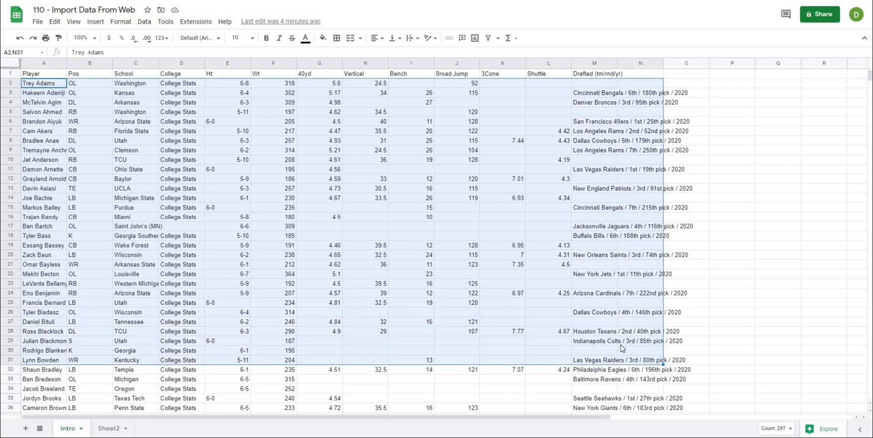
left_click(293, 323)
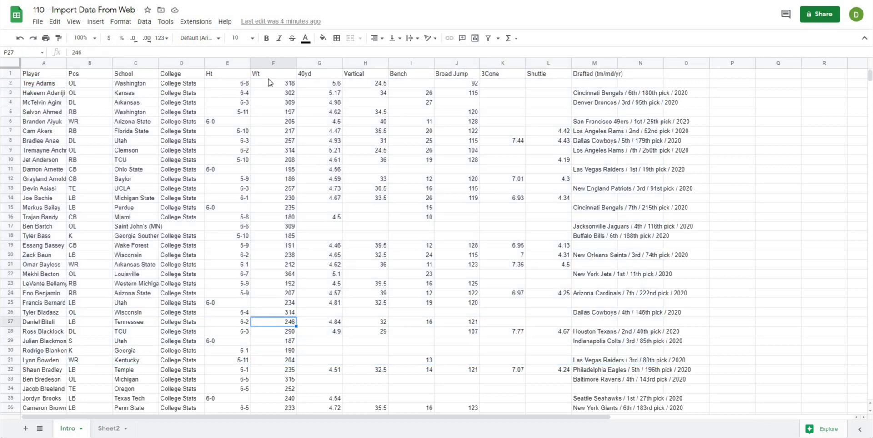
key("ctrl+Tab")
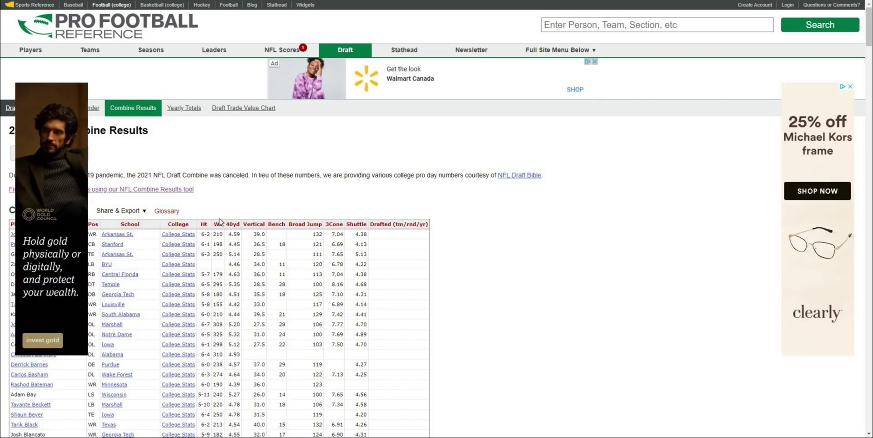
- Return from the combine results page to the spreadsheet's empty Video sheet
key("ctrl+shift+Tab")
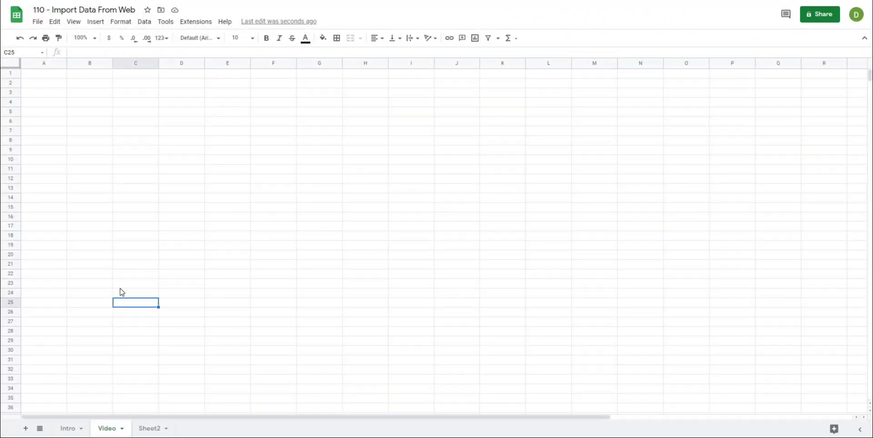
left_click(143, 268)
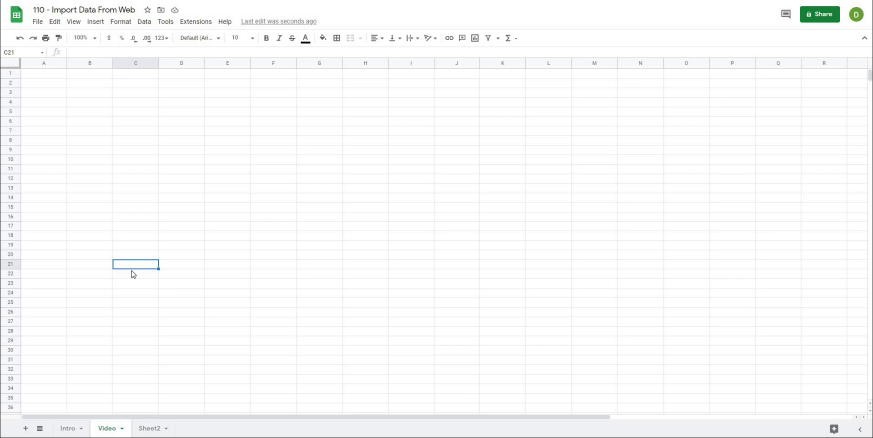
left_click(194, 241)
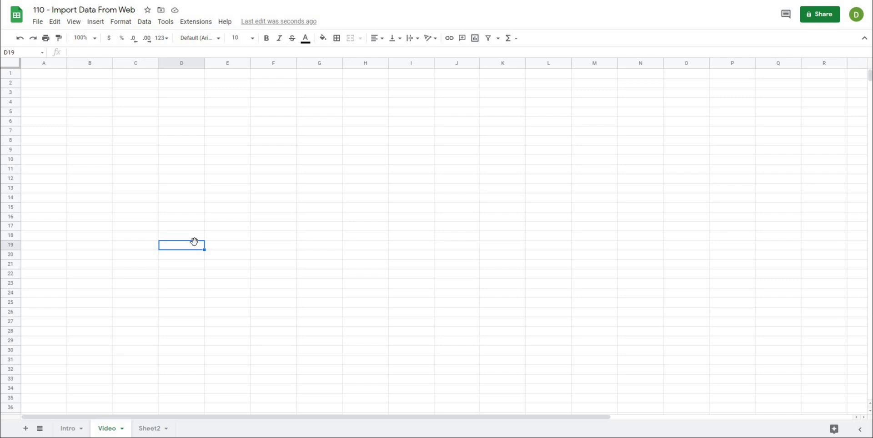
left_click(210, 189)
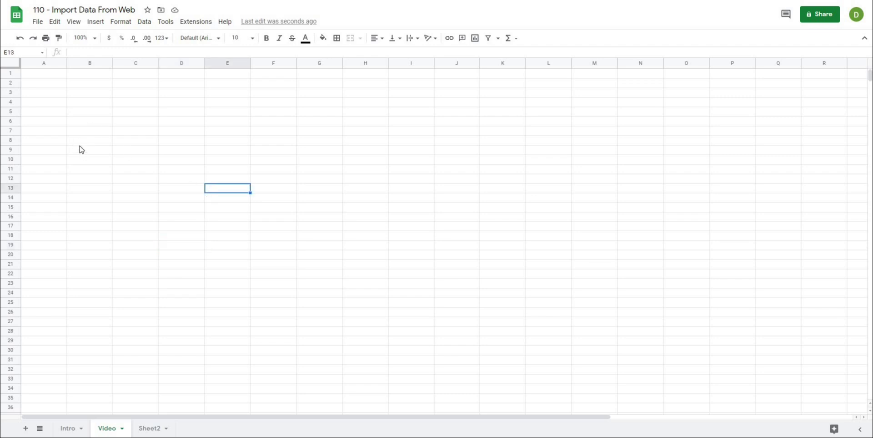
left_click(43, 85)
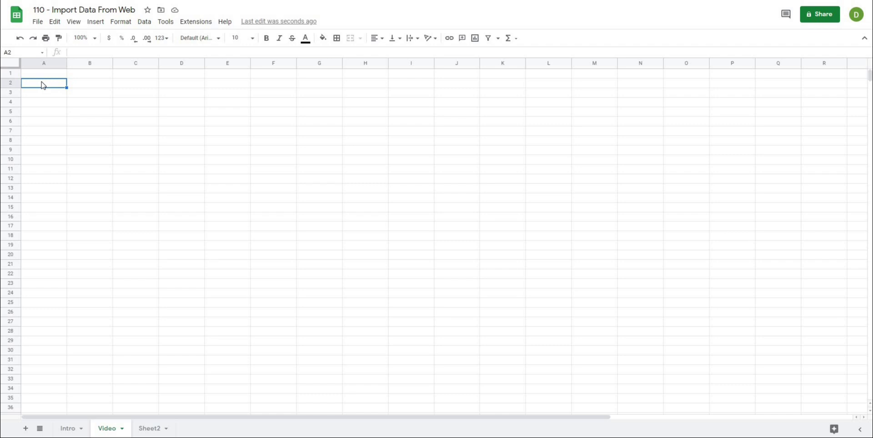
- Begin =importhtml( in A2 and read its help on the url, query and index arguments
left_click(79, 53)
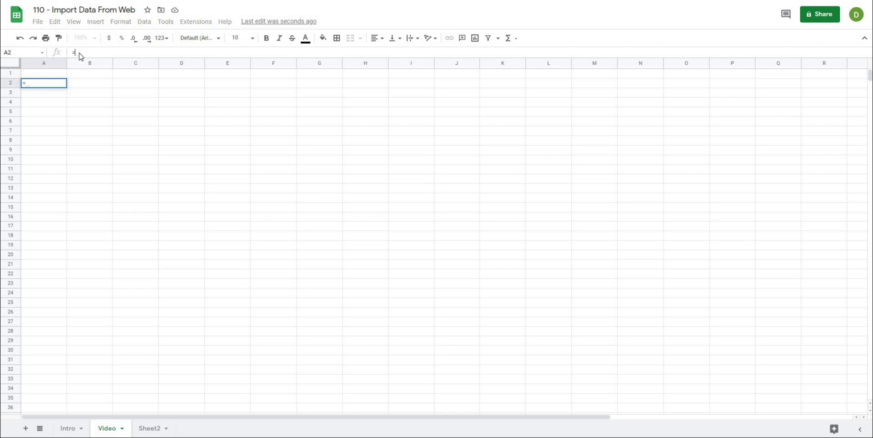
type("=importhtml(")
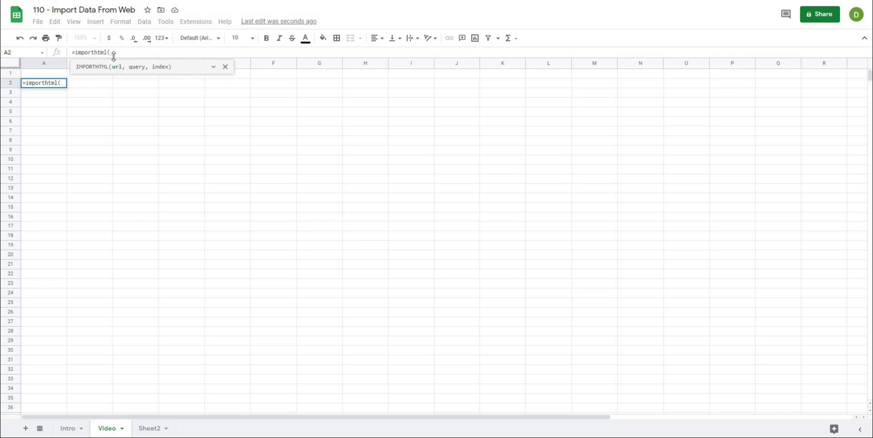
left_click(213, 67)
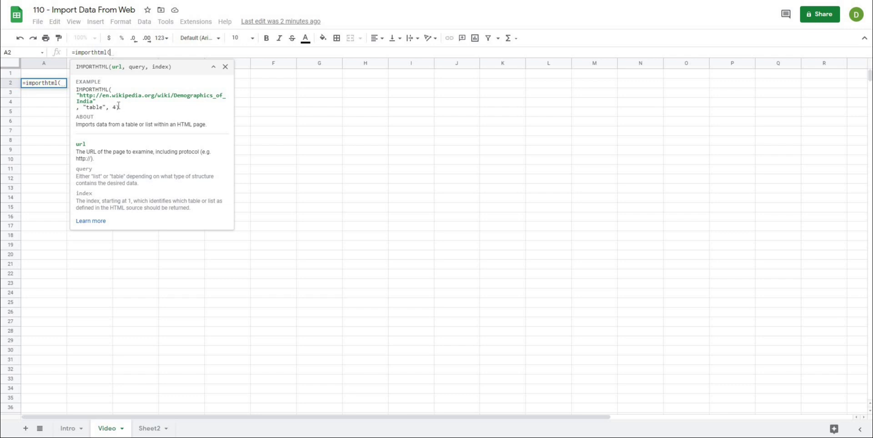
left_click(225, 67)
left_click(239, 114)
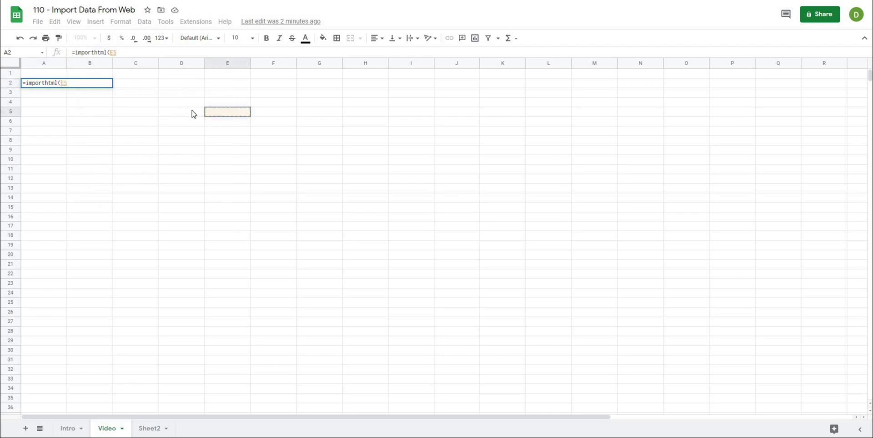
- Cancel the A2 formula and copy the link to the 2021 Combine Results table
key("Escape")
left_click(134, 94)
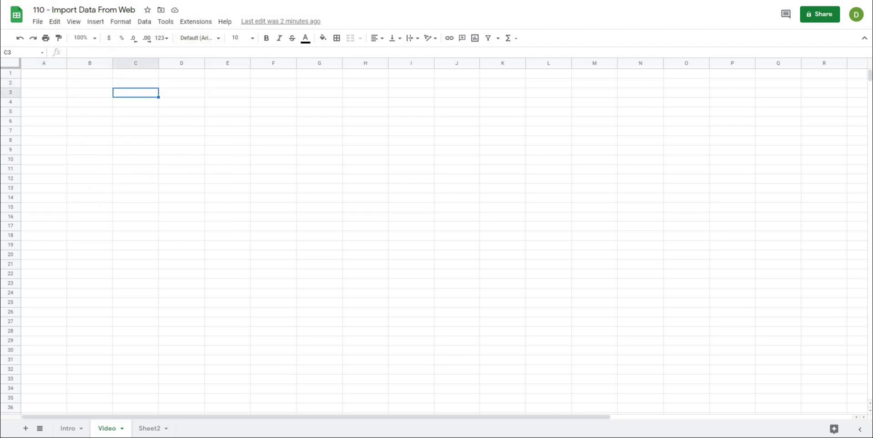
key("ctrl+Tab")
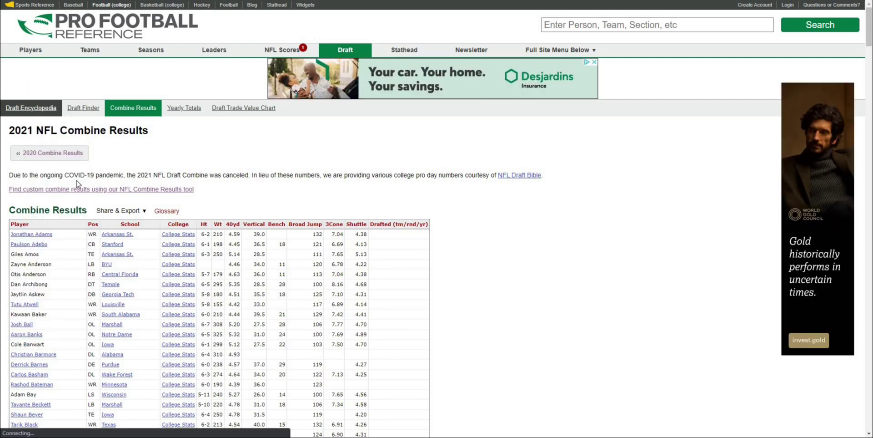
mouse_move(141, 212)
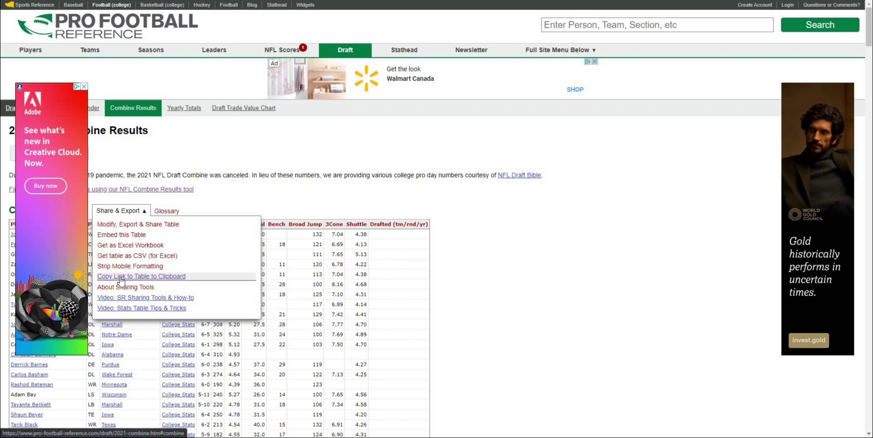
left_click(121, 279)
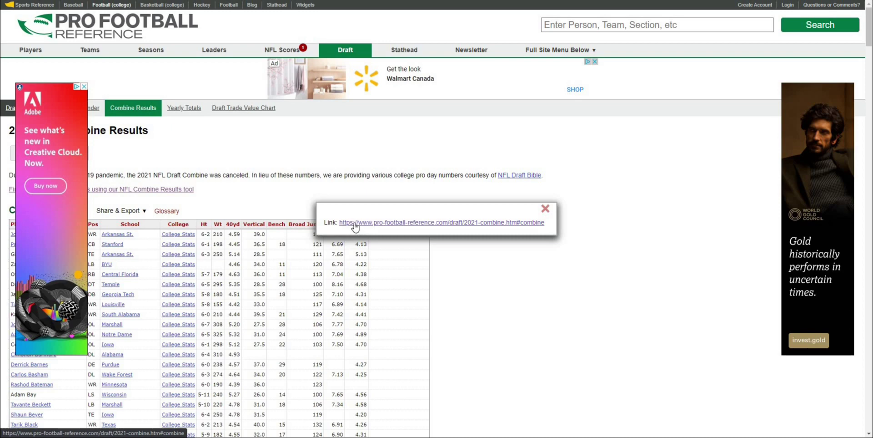
right_click(357, 223)
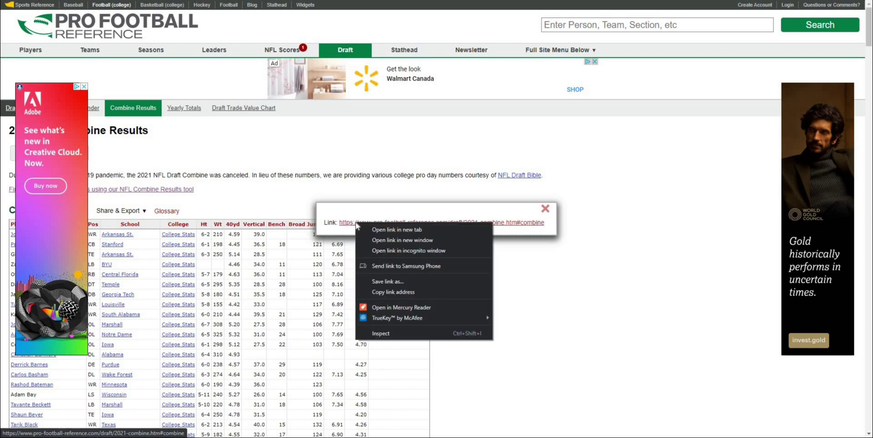
left_click(391, 292)
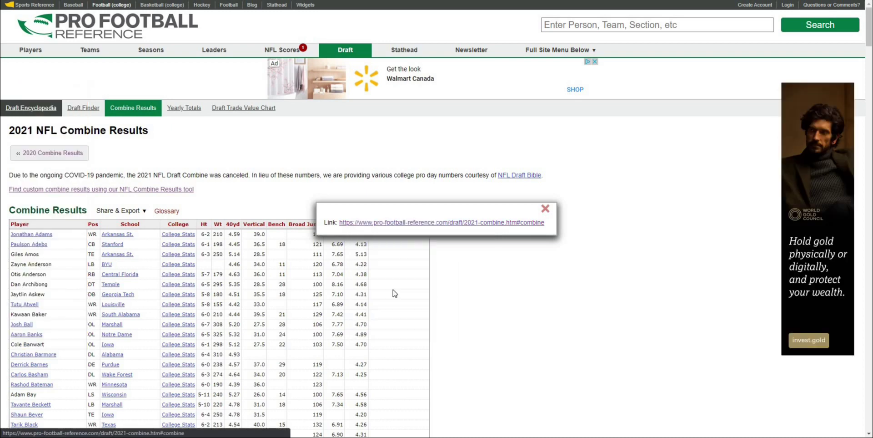
- Start an =importhtml( formula in A1 and check the example URL in its help
key("alt+Tab")
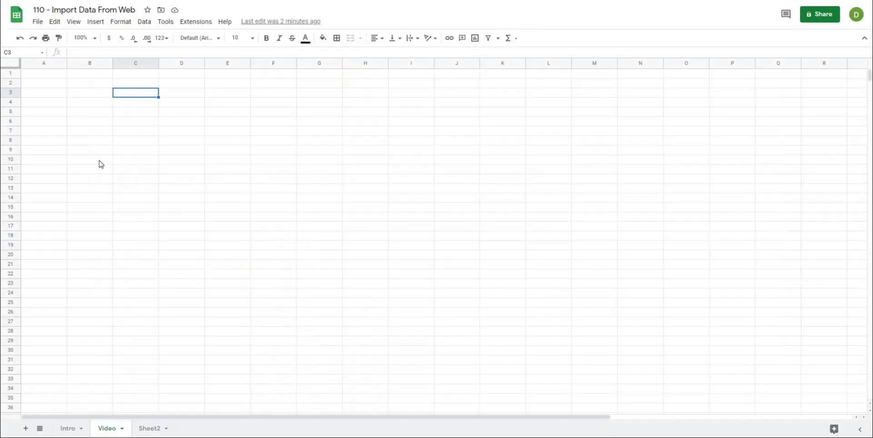
left_click(101, 163)
left_click(44, 77)
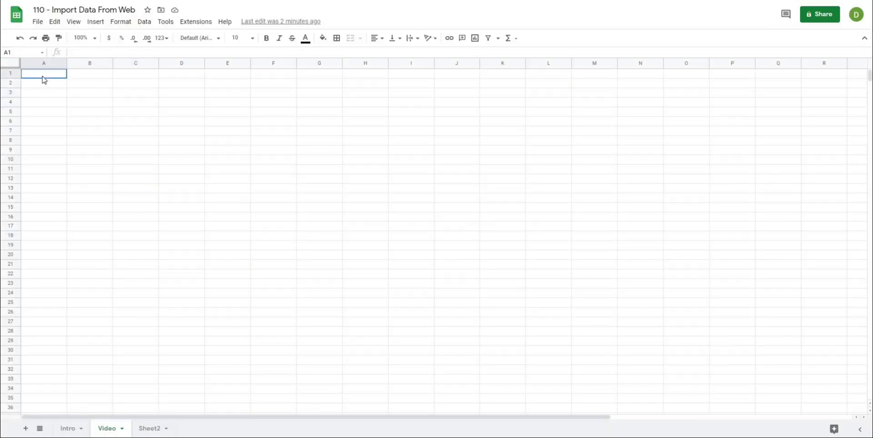
left_click(95, 51)
type("=imp")
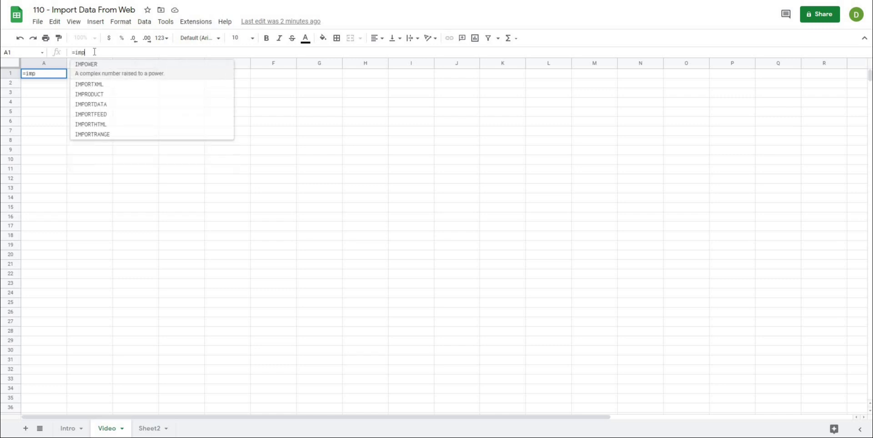
type("orthtml(")
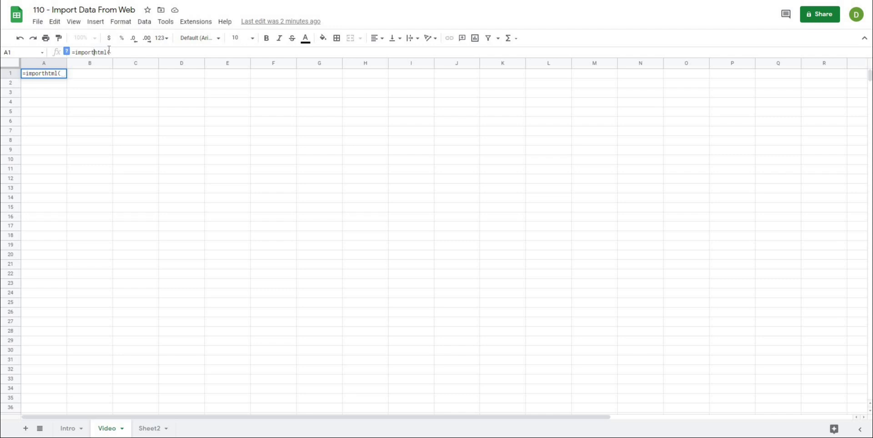
left_click(66, 50)
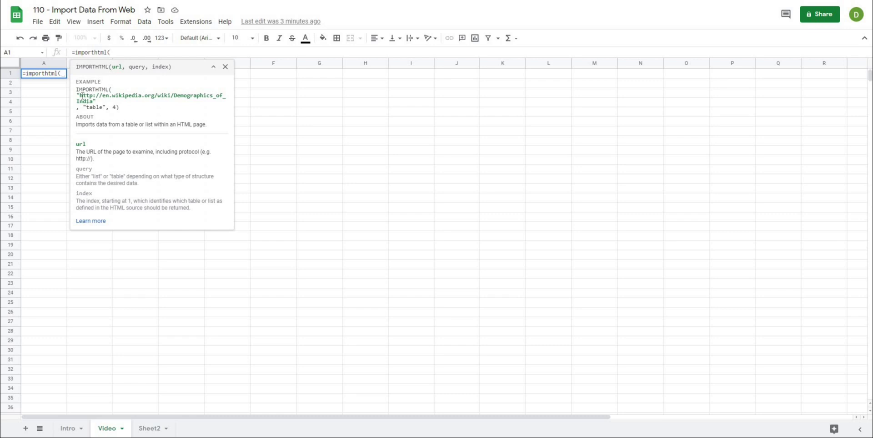
left_click_drag(79, 95, 93, 101)
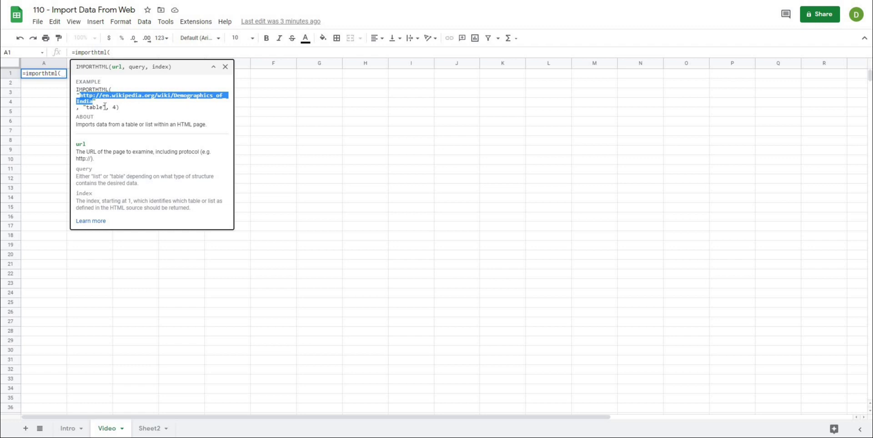
left_click(130, 49)
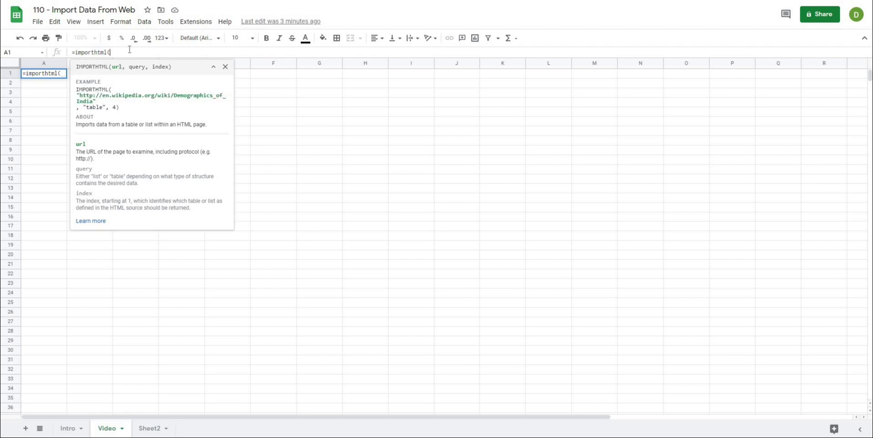
- Fill in the arguments: the pasted combine page URL in quotes, "Table", and index 1
type("\"")
key("ctrl+v")
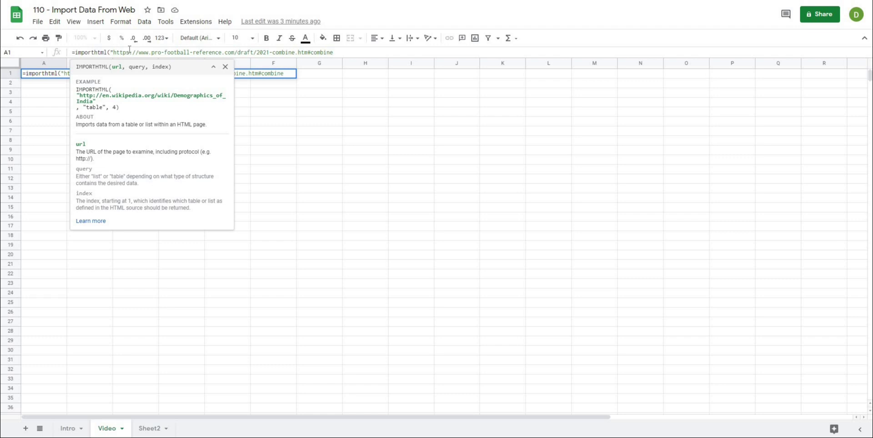
type("\"")
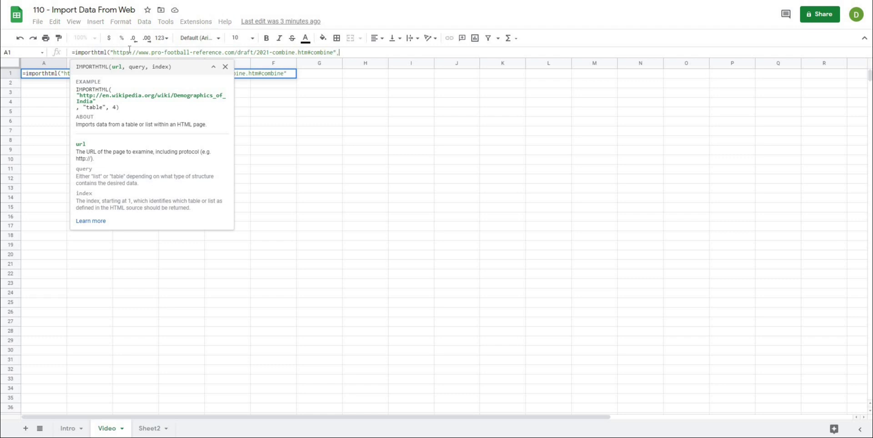
type(",")
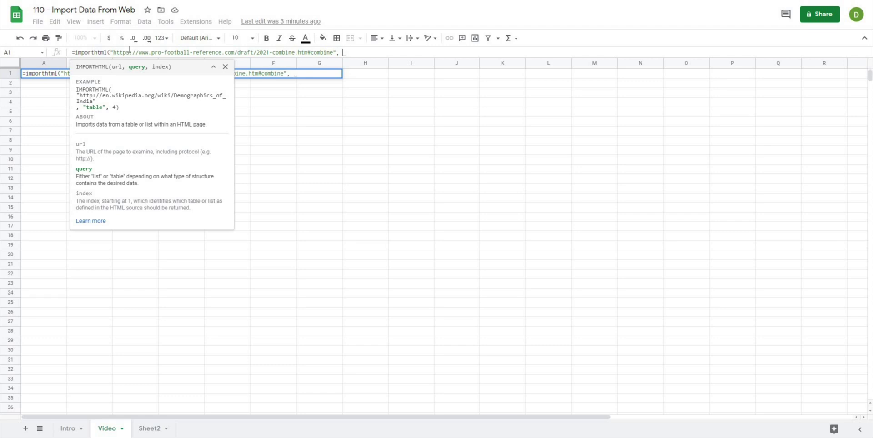
type("\"Table\"")
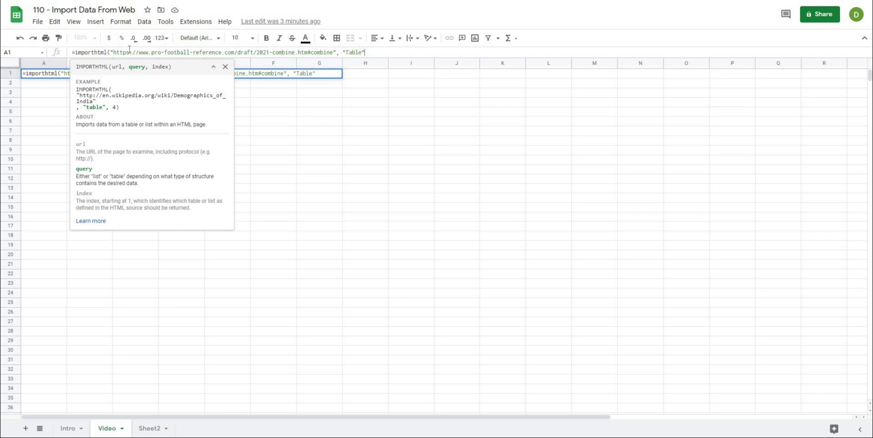
type(", ")
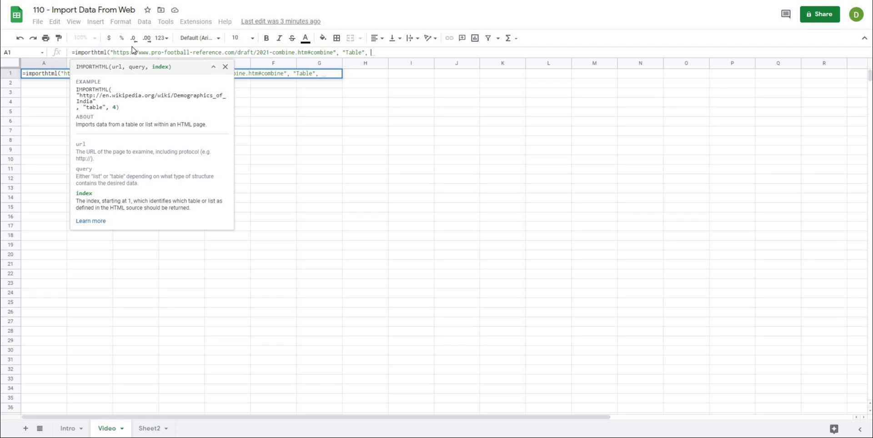
type("1")
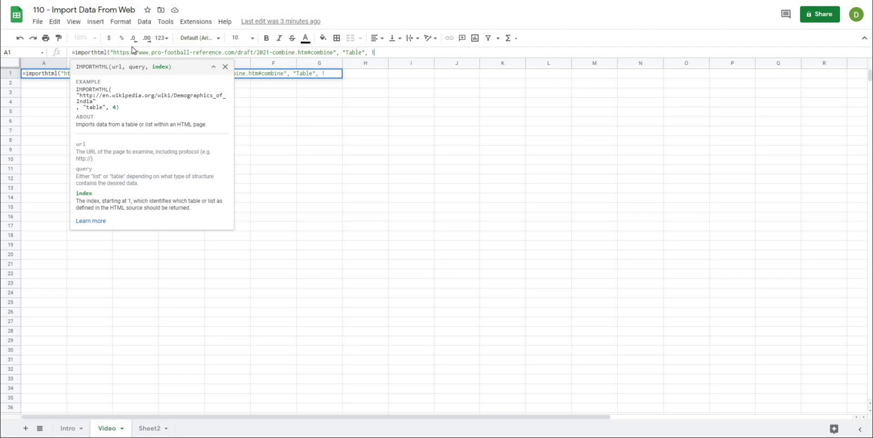
type(")")
- Enter the A1 IMPORTHTML formula and scroll through the imported combine rows
key("Return")
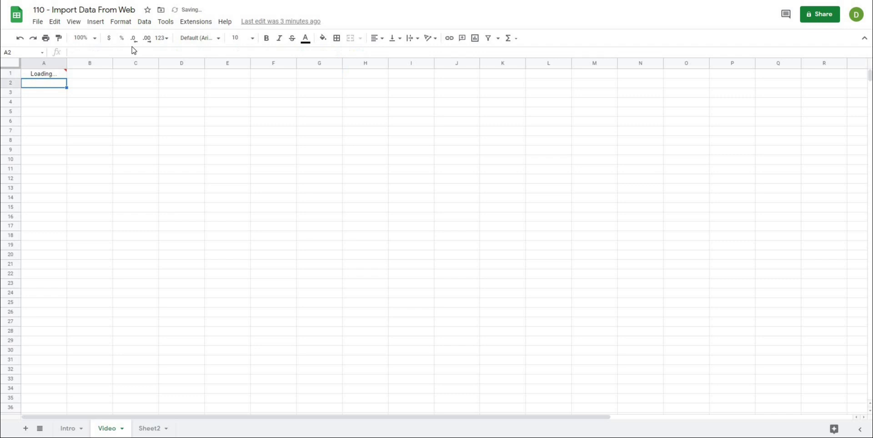
mouse_move(50, 76)
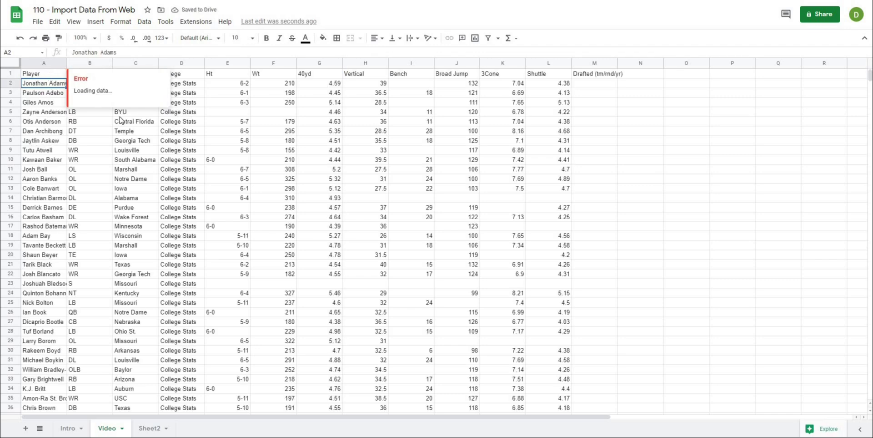
left_click(117, 133)
scroll(64, 142, "down", 17)
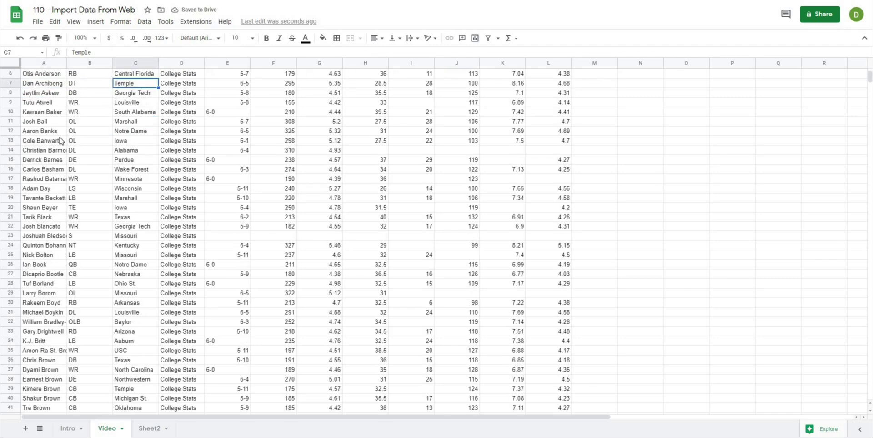
scroll(60, 137, "down", 20)
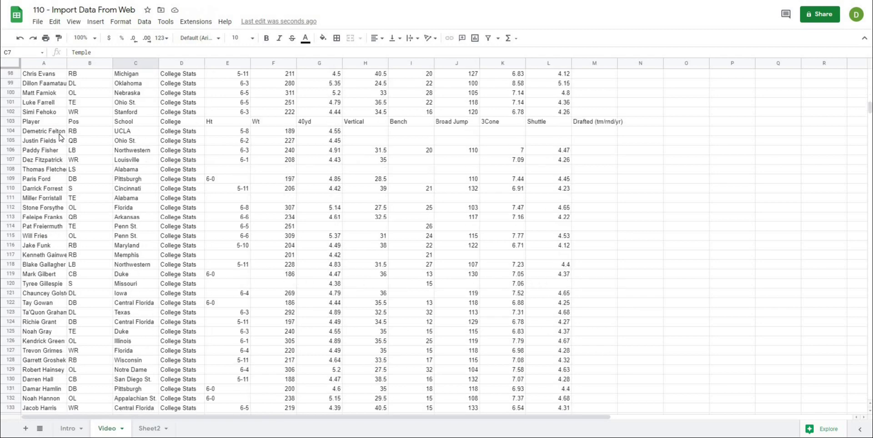
scroll(61, 138, "down", 20)
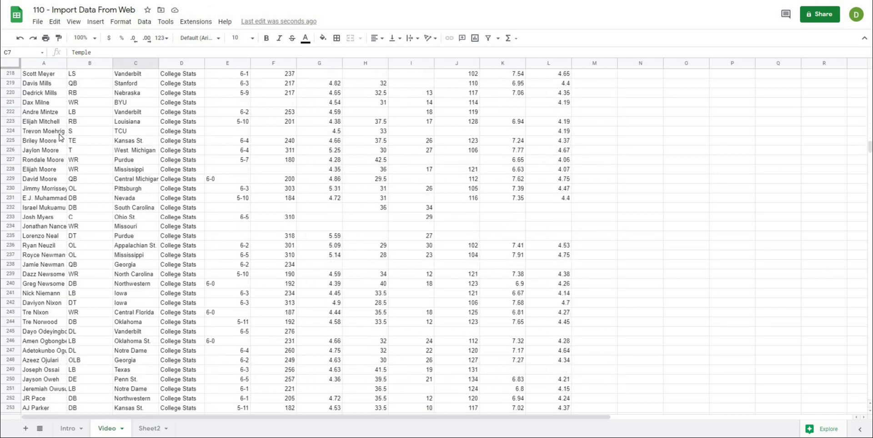
scroll(61, 137, "down", 7)
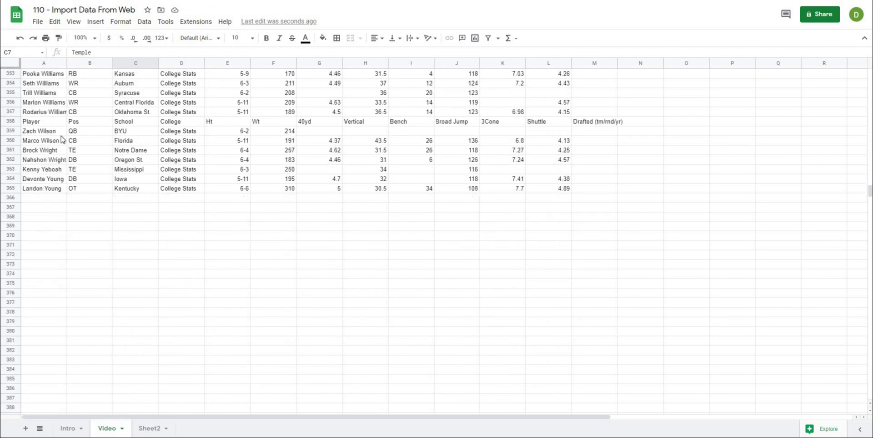
scroll(60, 137, "up", 16)
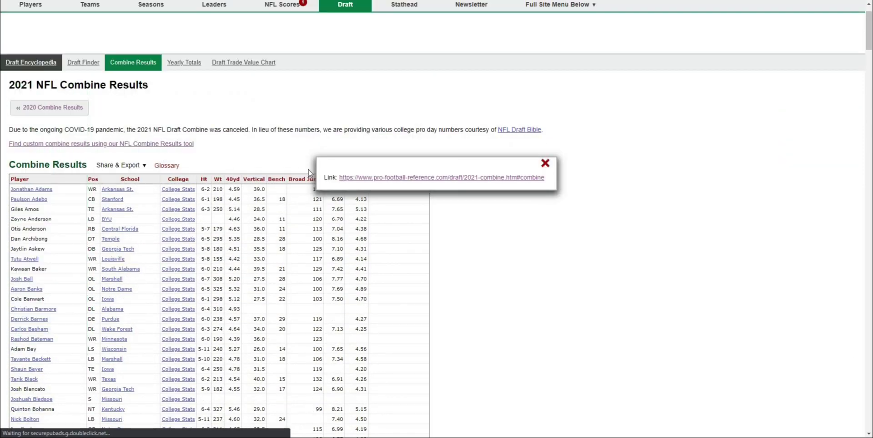
- Close the link popup and scroll to the final rows of the Combine Results table
left_click(547, 163)
scroll(210, 169, "down", 17)
scroll(209, 169, "down", 20)
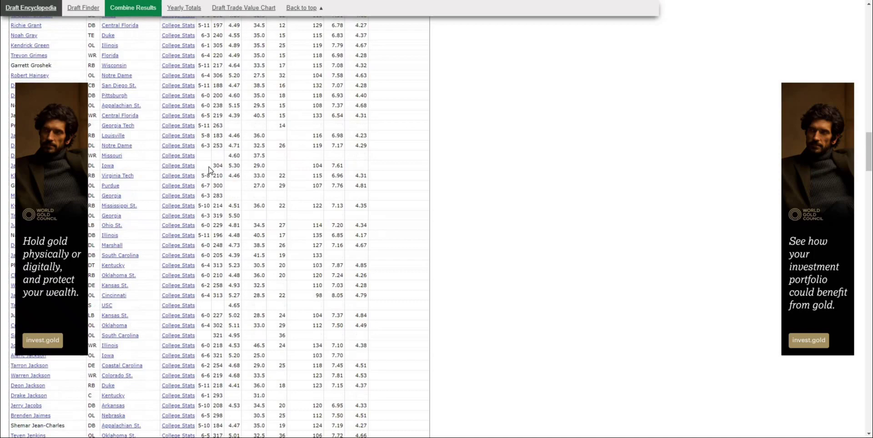
scroll(209, 169, "down", 20)
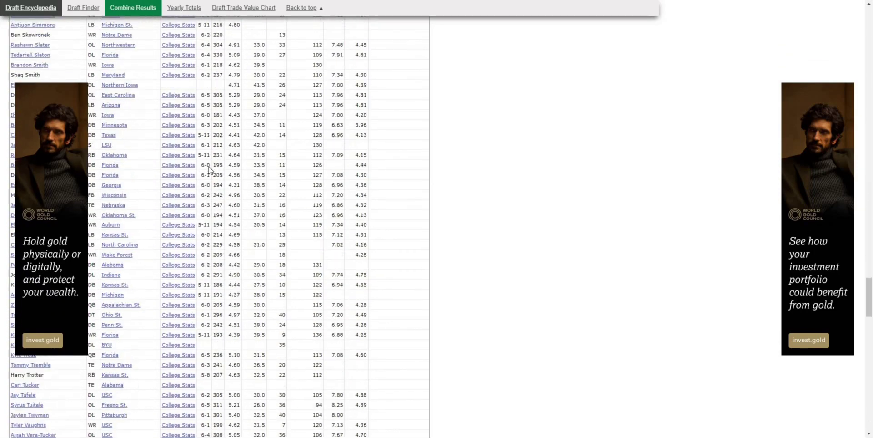
scroll(204, 181, "up", 4)
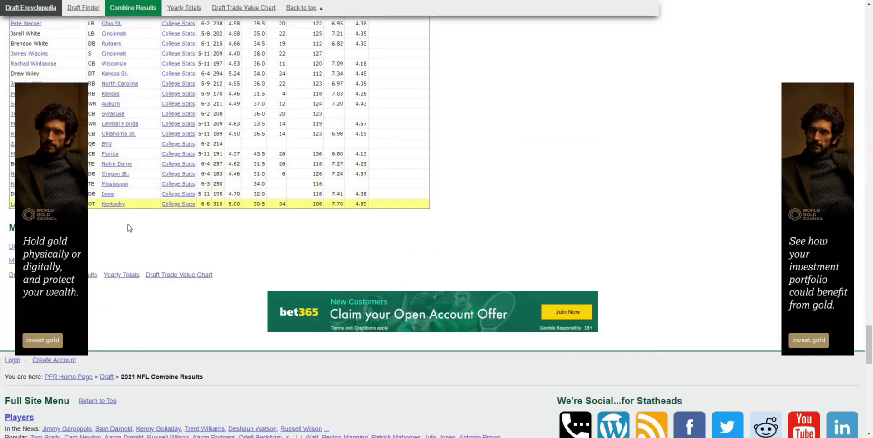
scroll(126, 227, "up", 4)
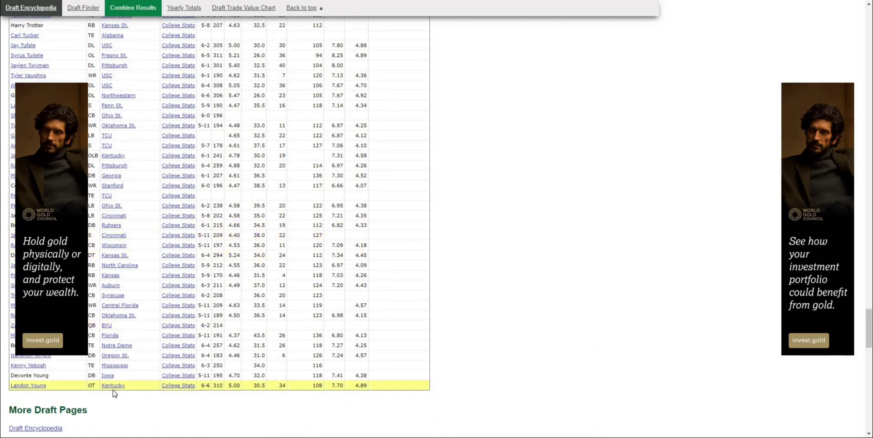
key("ctrl+Tab")
scroll(131, 355, "down", 9)
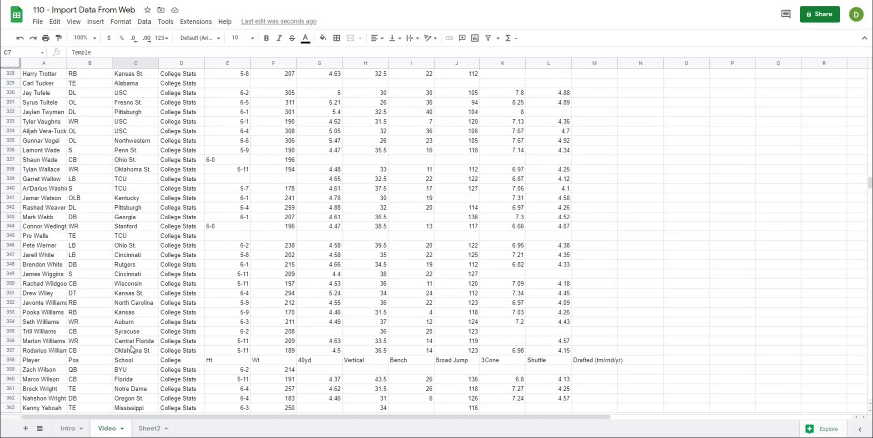
left_click_drag(42, 209, 540, 215)
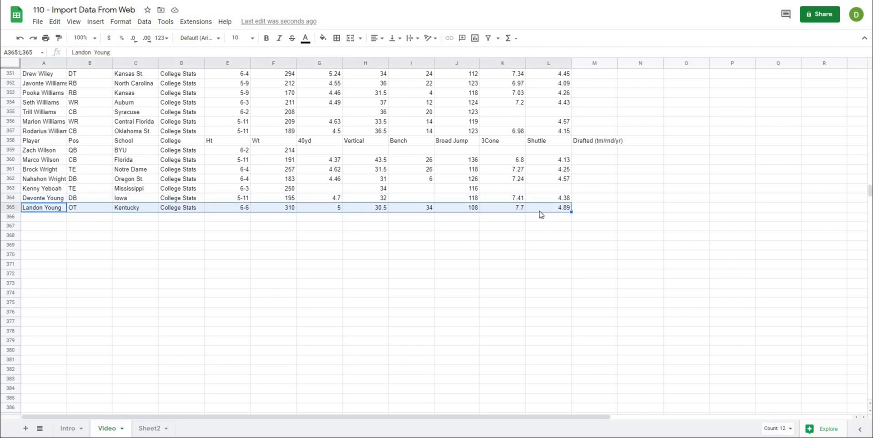
left_click_drag(433, 267, 436, 267)
scroll(402, 270, "up", 16)
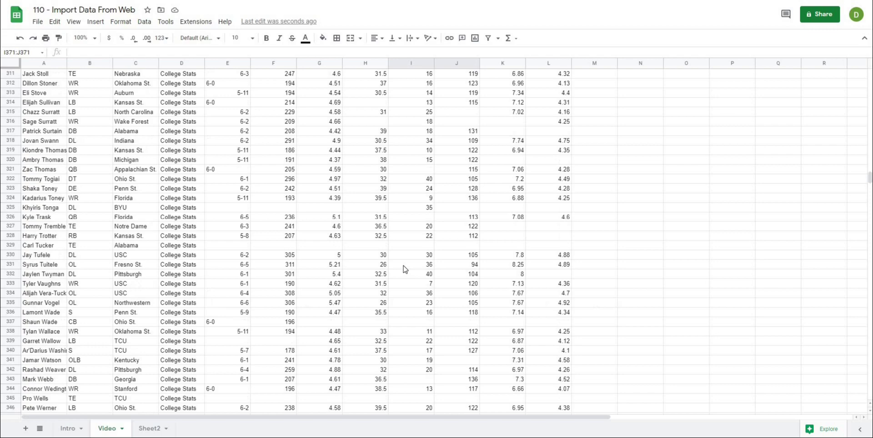
scroll(402, 270, "up", 20)
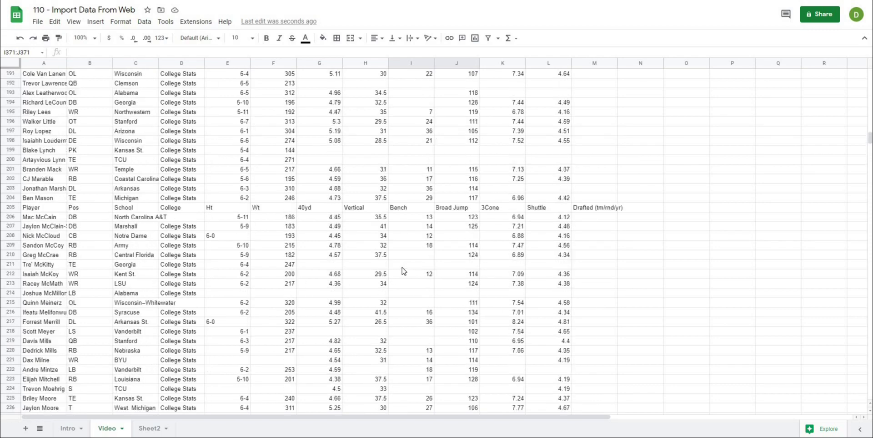
scroll(402, 270, "up", 10)
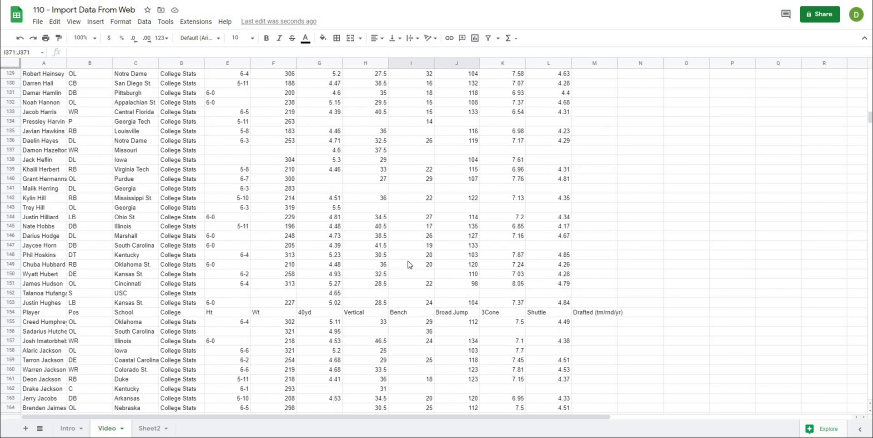
scroll(408, 266, "up", 13)
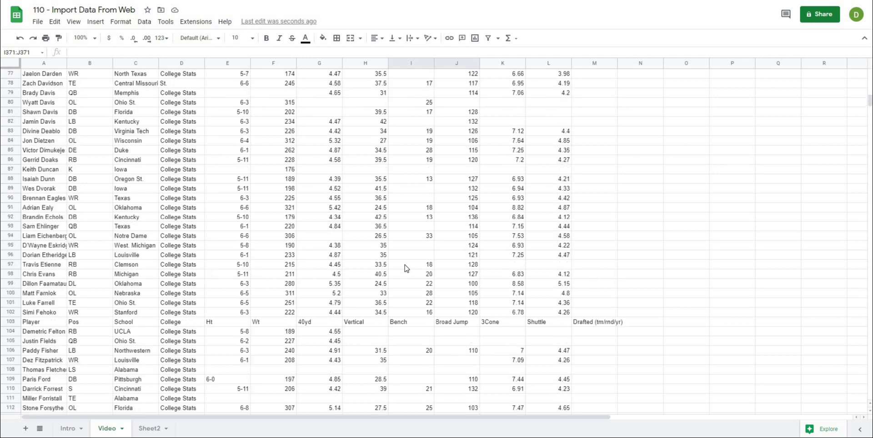
scroll(407, 268, "up", 10)
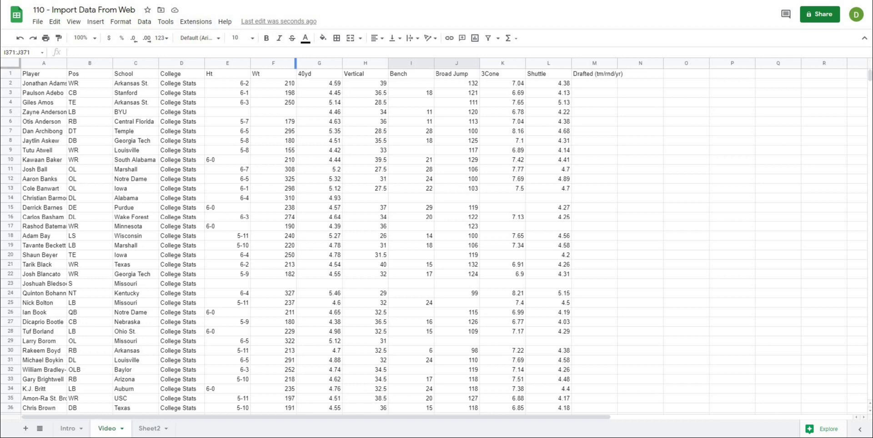
left_click(167, 1)
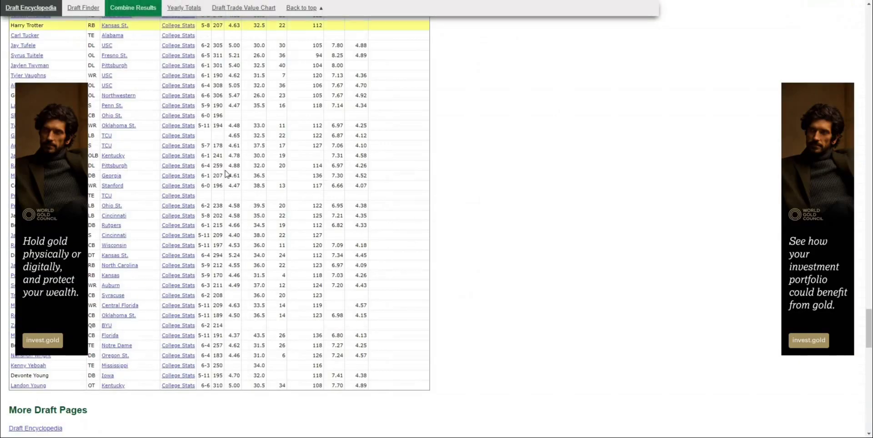
scroll(246, 274, "up", 10)
scroll(246, 274, "up", 20)
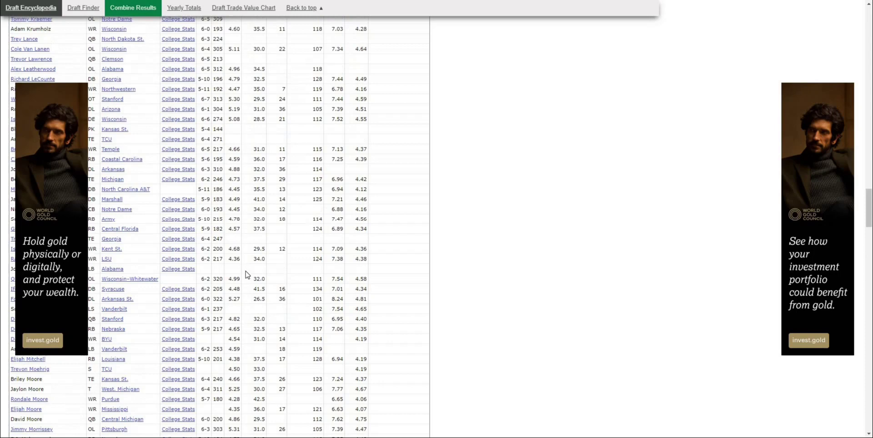
scroll(246, 274, "up", 15)
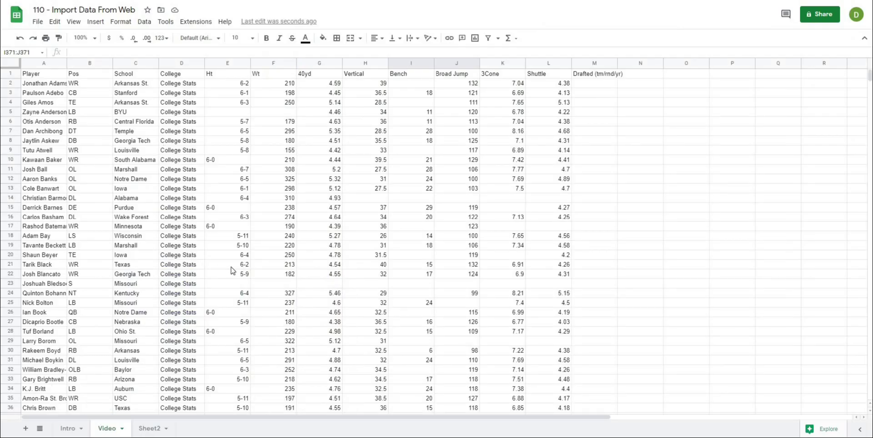
scroll(232, 270, "down", 10)
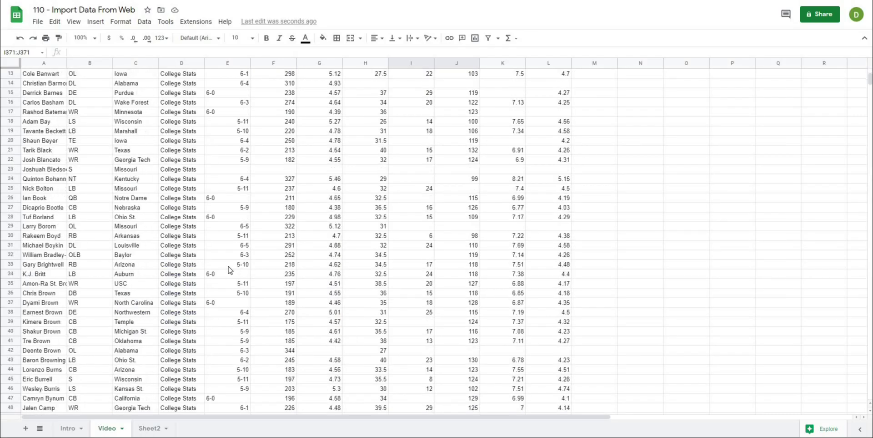
left_click_drag(59, 274, 592, 275)
scroll(273, 326, "down", 20)
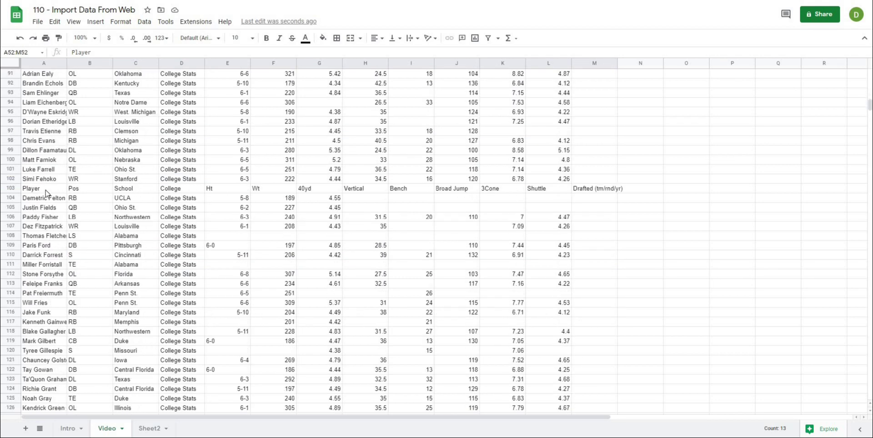
left_click_drag(45, 189, 596, 188)
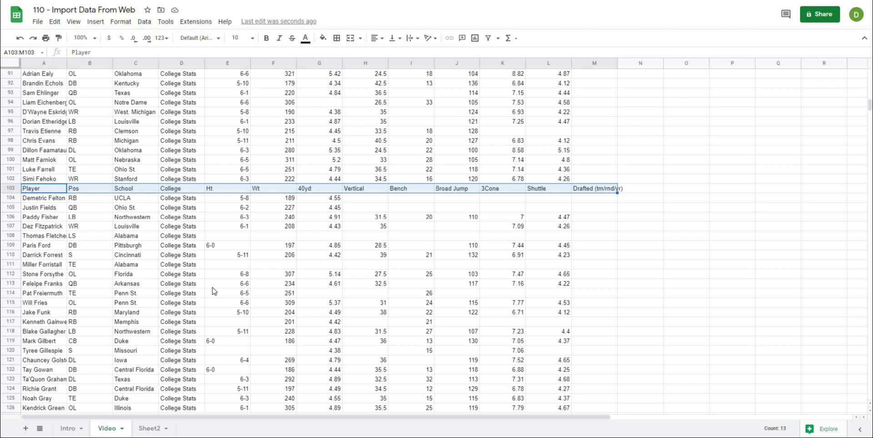
scroll(166, 306, "up", 20)
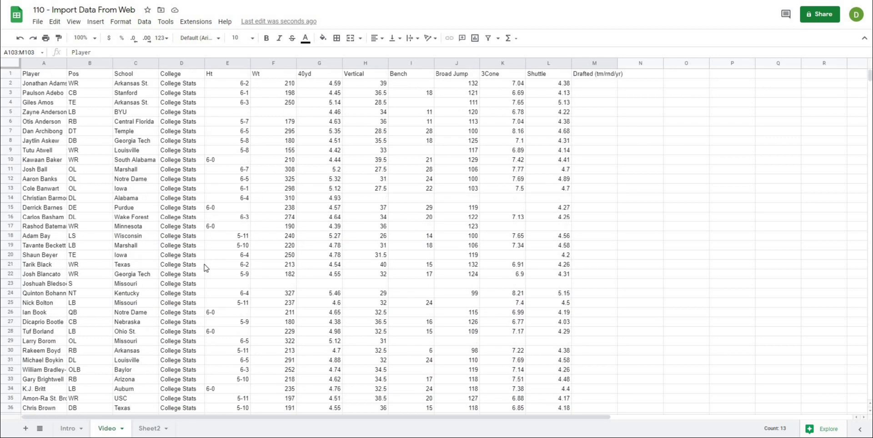
left_click(318, 226)
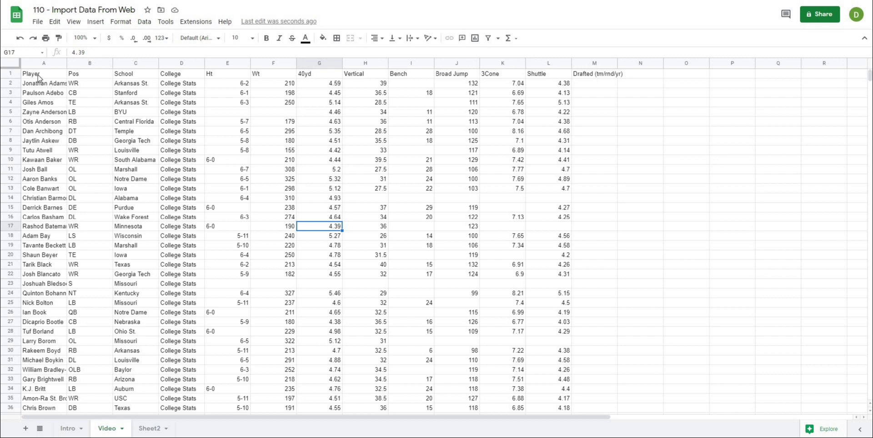
left_click(64, 147)
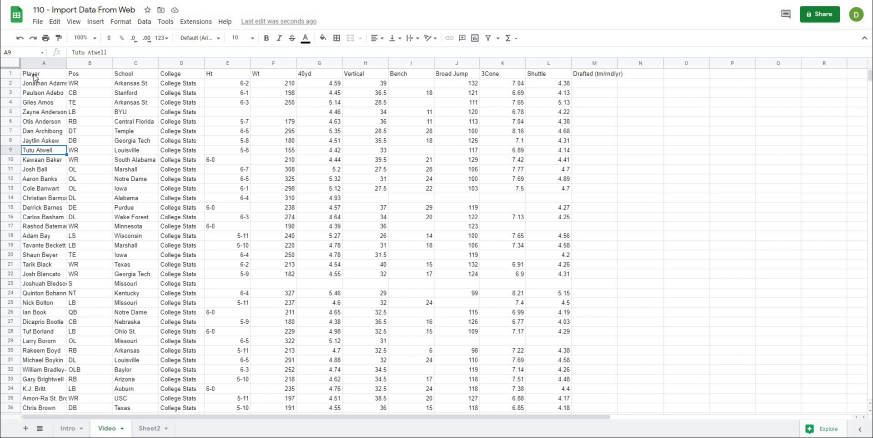
left_click_drag(26, 78, 591, 75)
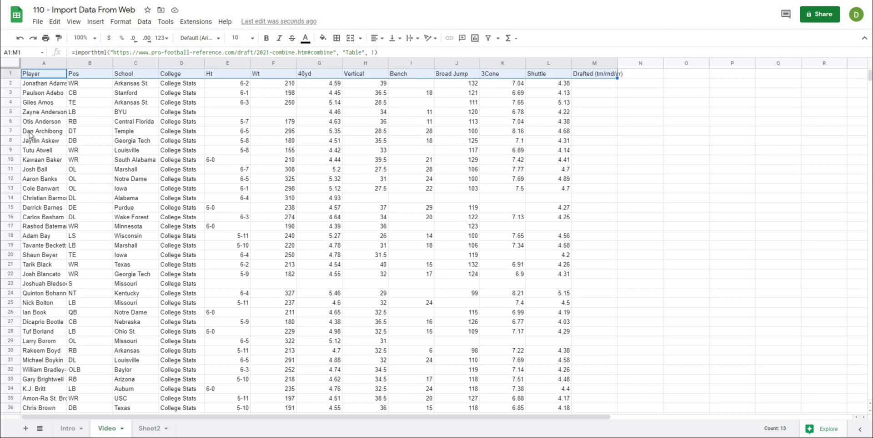
left_click(75, 152)
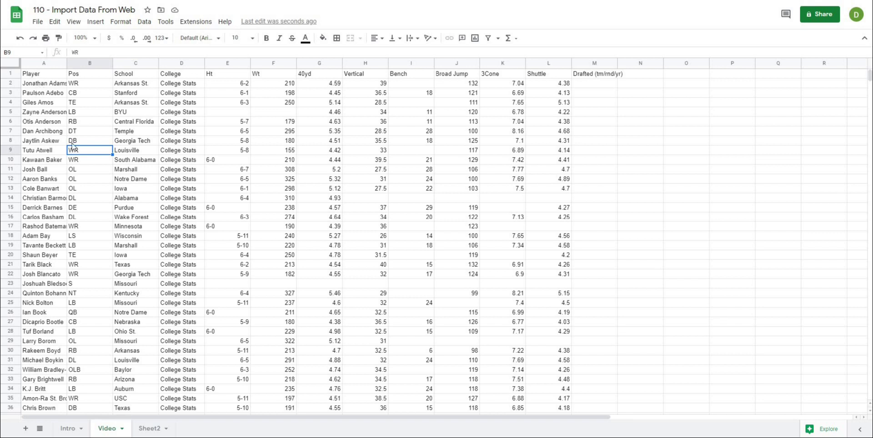
left_click(41, 75)
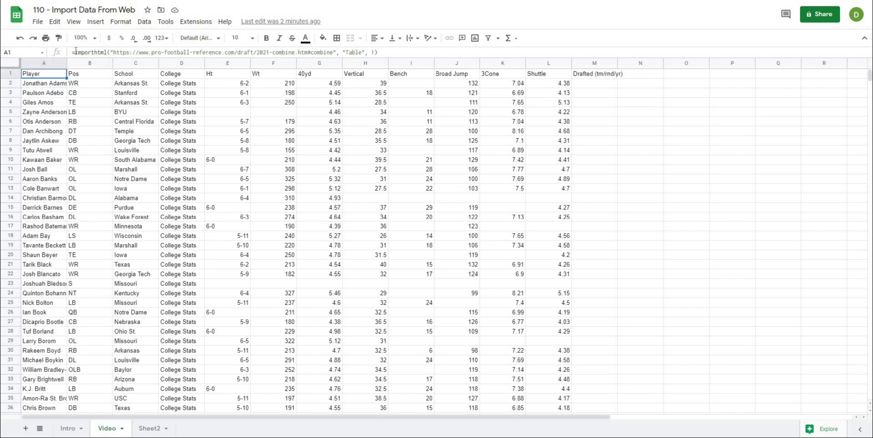
- Wrap A1's IMPORTHTML call in unique(), ending it with 1),) and apply it
key("F2")
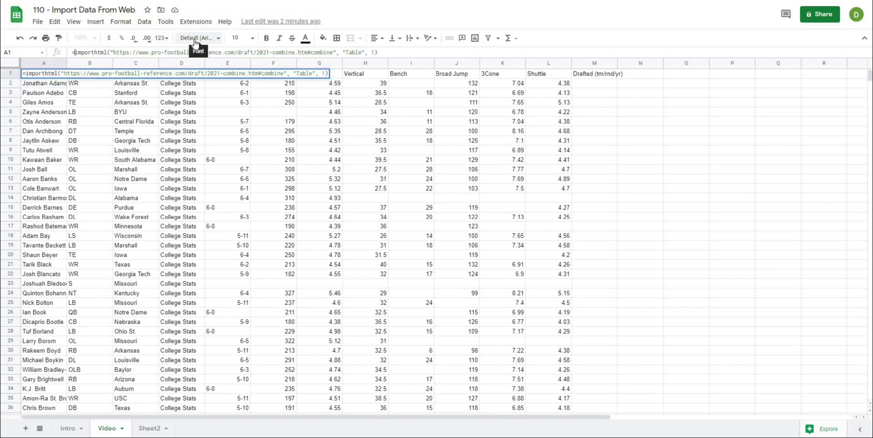
type("unique(")
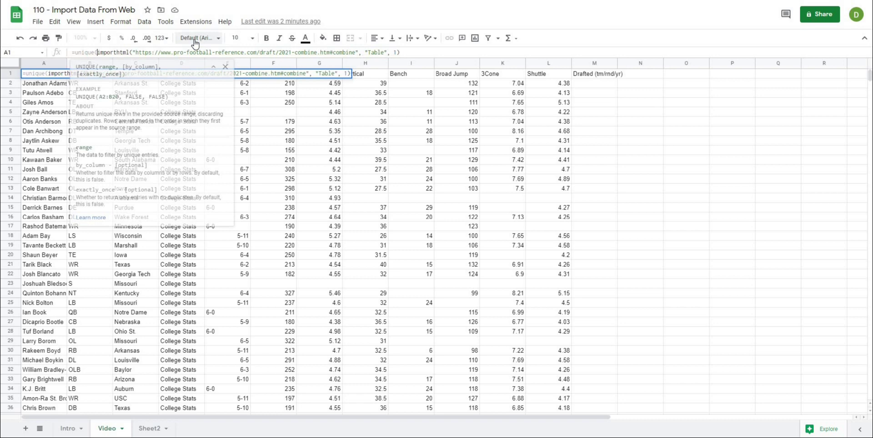
left_click(418, 54)
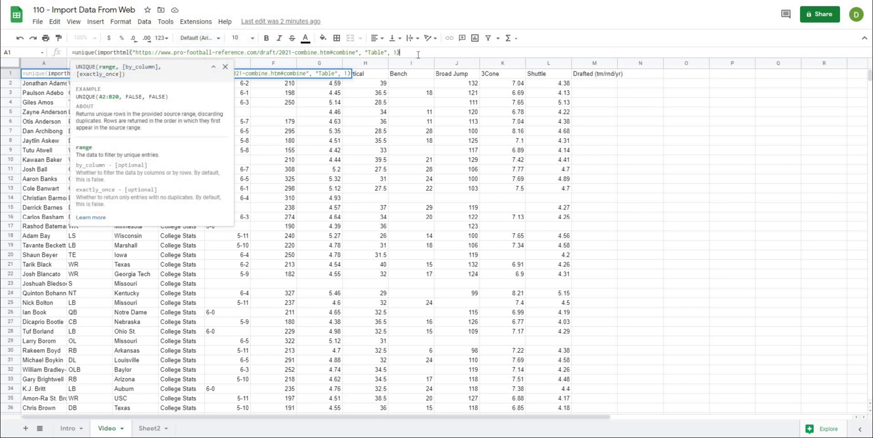
type(")")
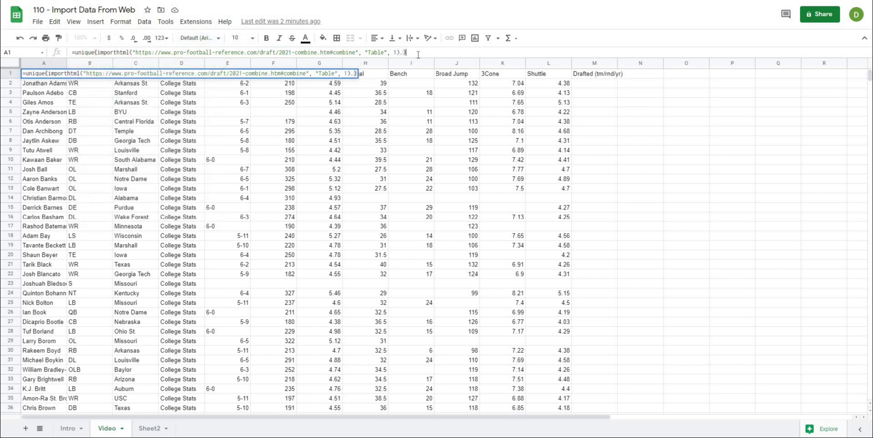
key("BackSpace")
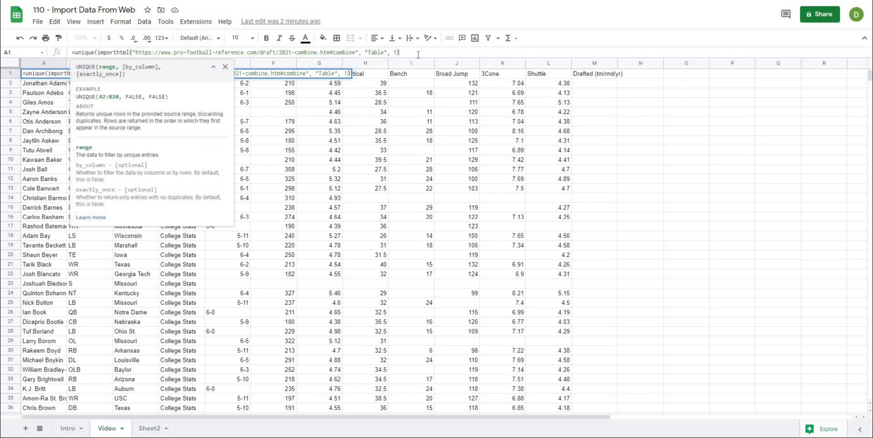
type(",)")
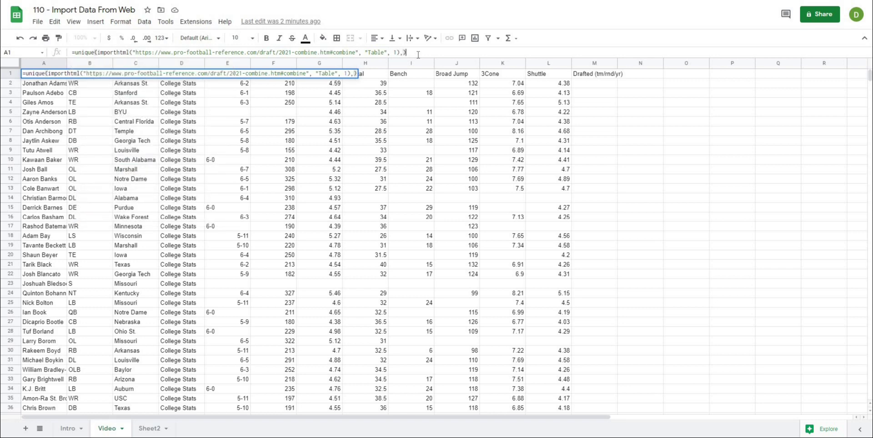
scroll(416, 181, "down", 3)
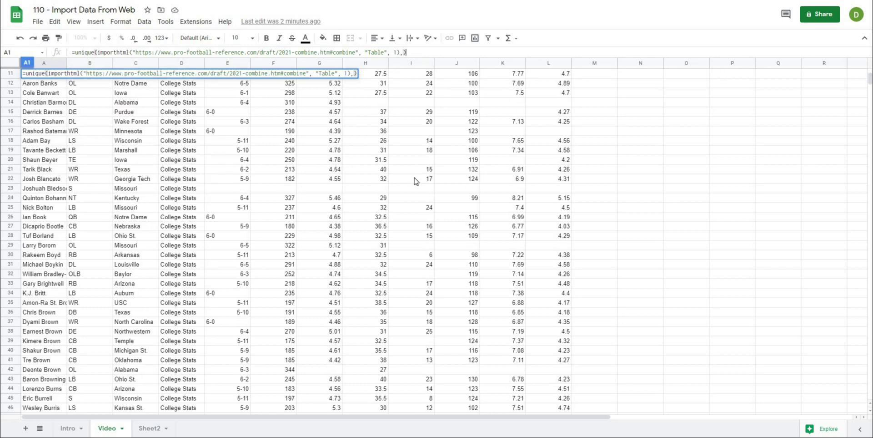
scroll(415, 181, "up", 1)
scroll(226, 262, "down", 5)
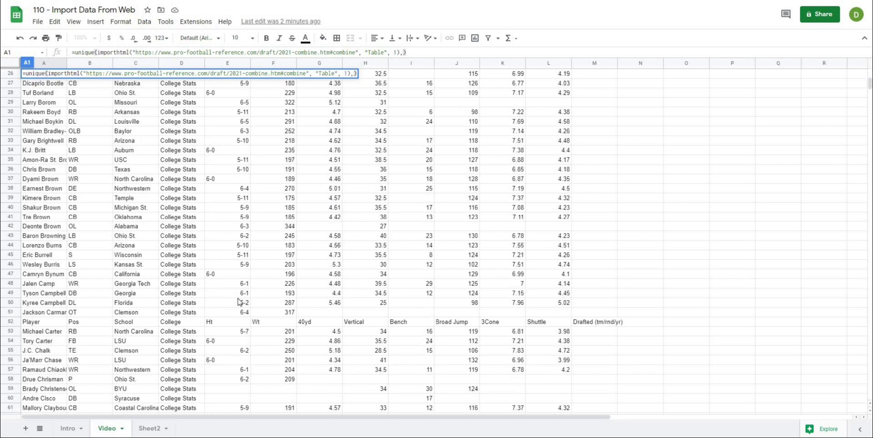
key("Return")
- Inspect the deduplicated rows: header row, weight values like 298, and the school Wisconsin
scroll(185, 293, "down", 20)
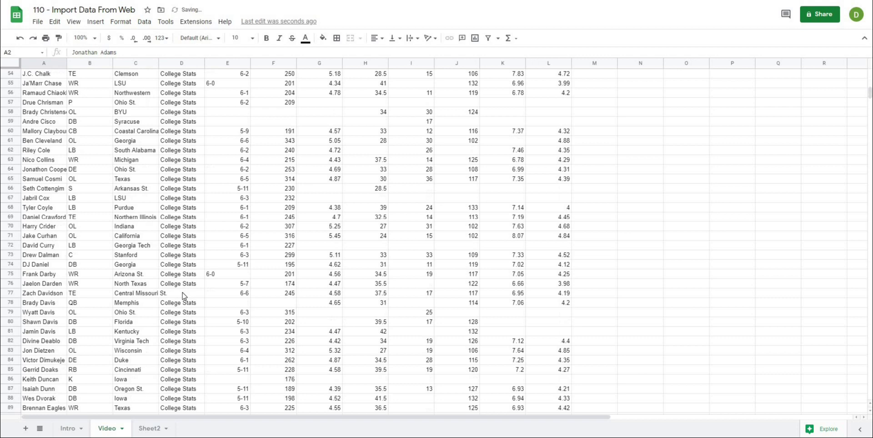
scroll(185, 295, "down", 10)
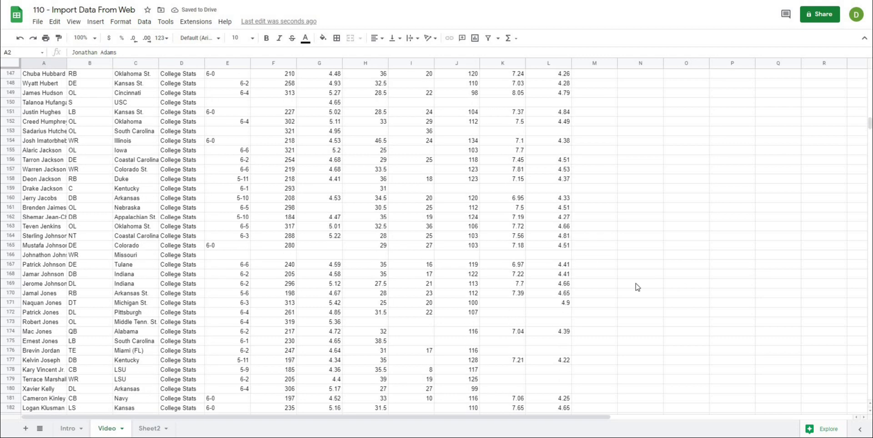
left_click_drag(870, 112, 869, 73)
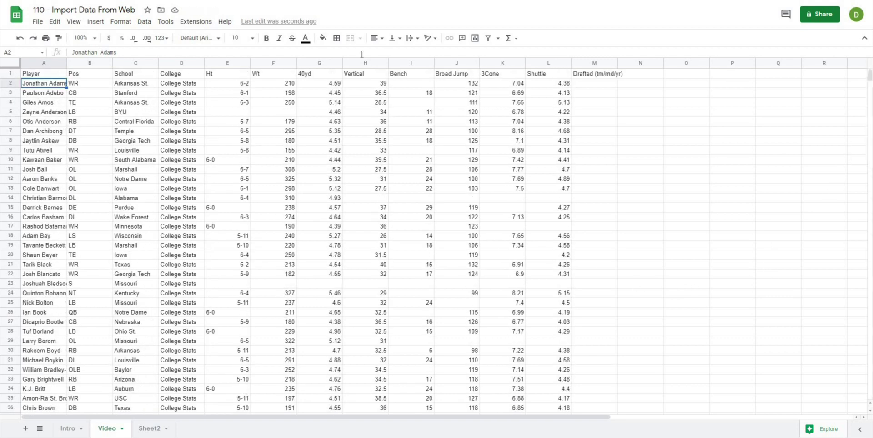
left_click_drag(55, 79, 502, 86)
left_click_drag(578, 83, 587, 78)
left_click(271, 155)
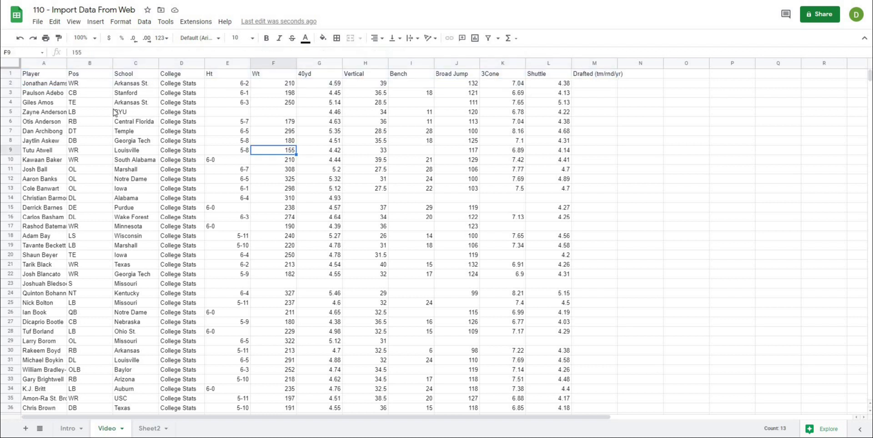
left_click_drag(40, 78, 591, 76)
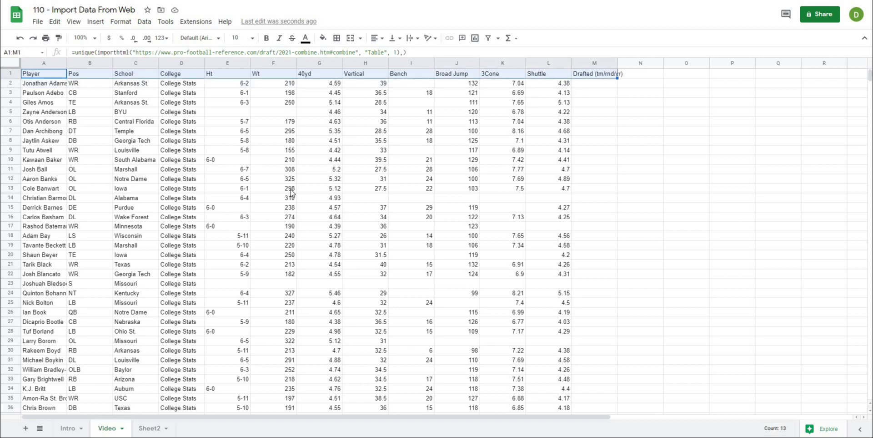
left_click(292, 188)
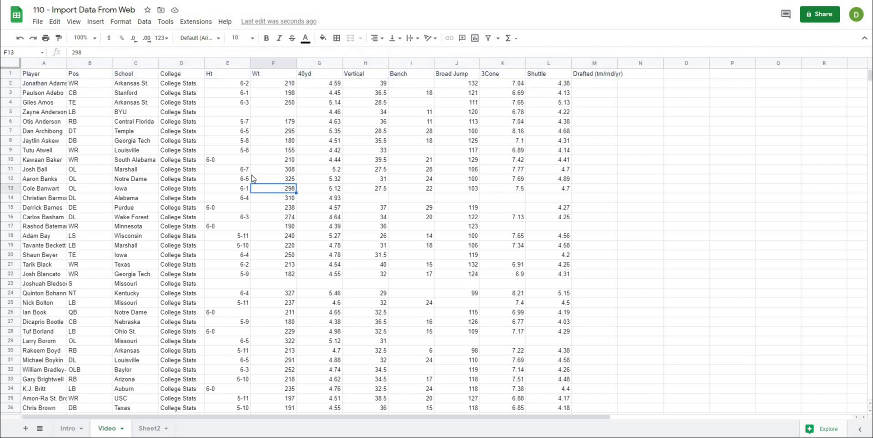
left_click(130, 236)
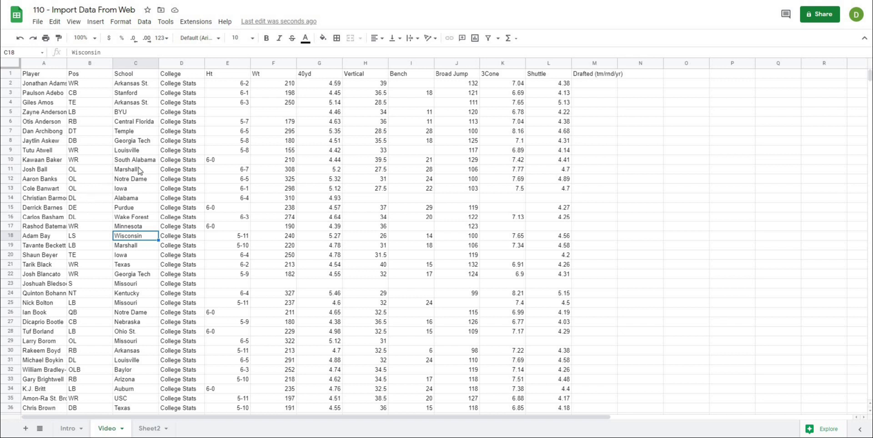
left_click(160, 159)
- Reopen A1's formula in the formula bar for editing
left_click(32, 76)
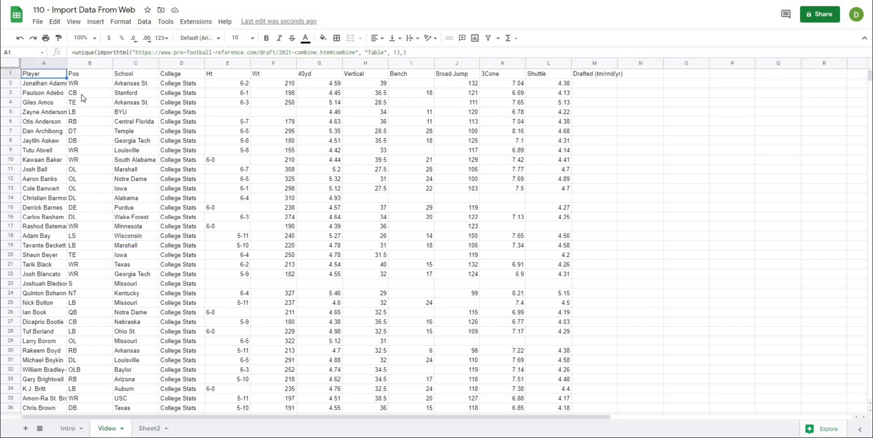
left_click(114, 102)
left_click(33, 76)
left_click(73, 53)
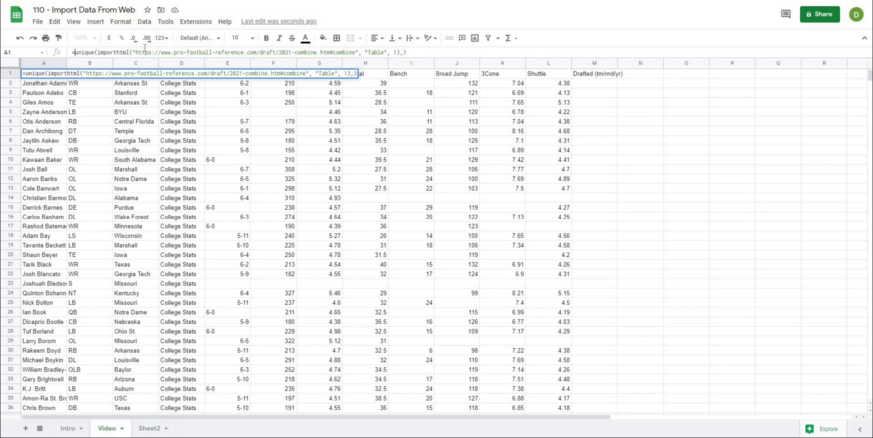
- Wrap the formula in sort(..., 3, ) to order the table by the School column
type("sort(")
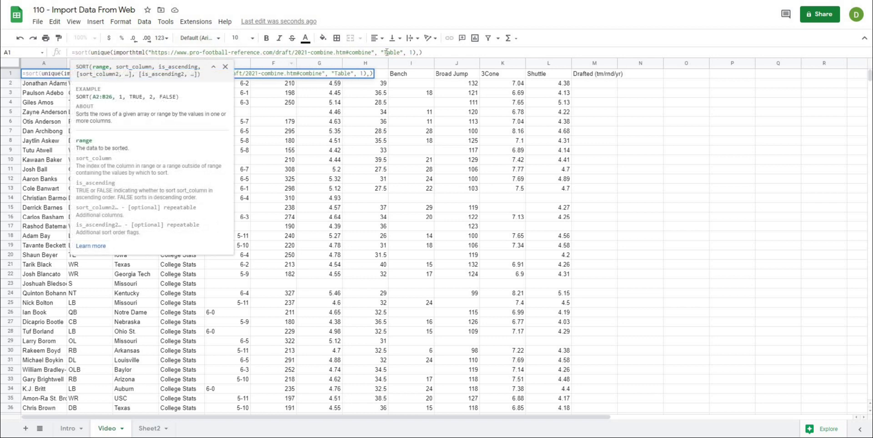
left_click(438, 53)
type(",")
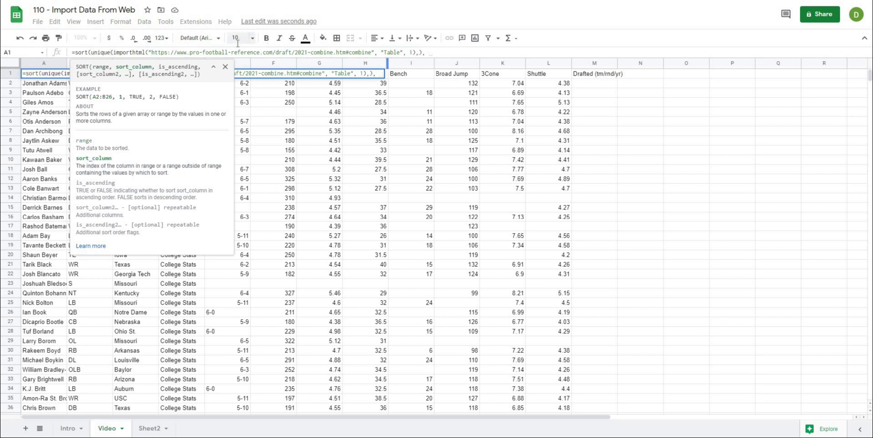
left_click(213, 66)
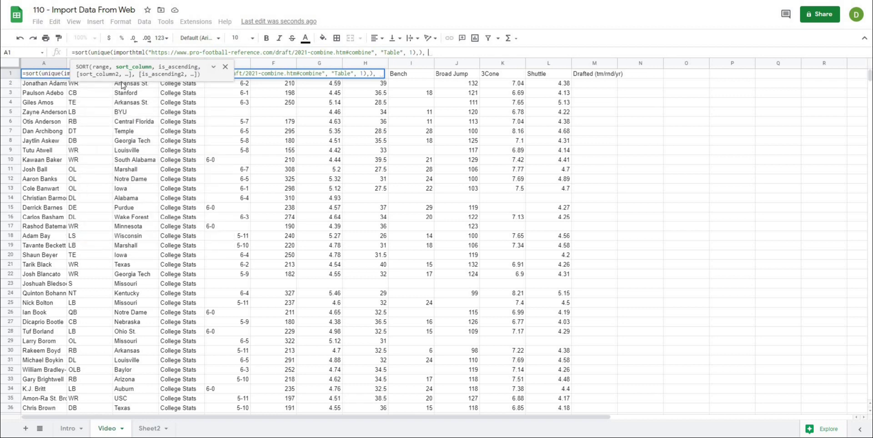
type("3")
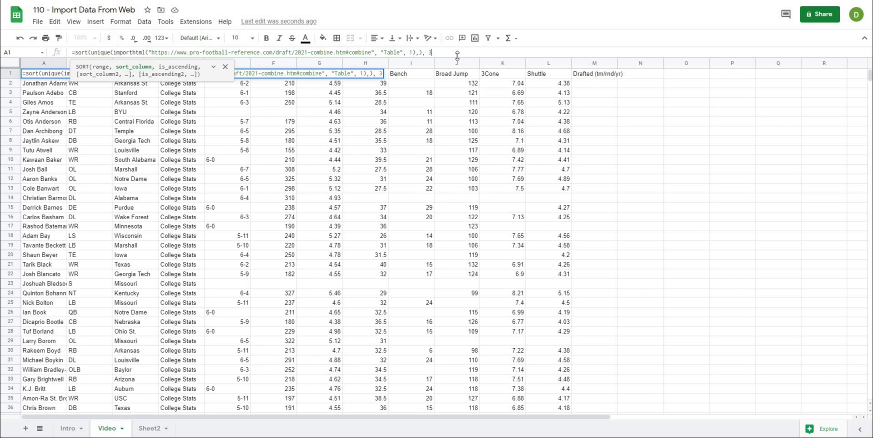
type(", ")
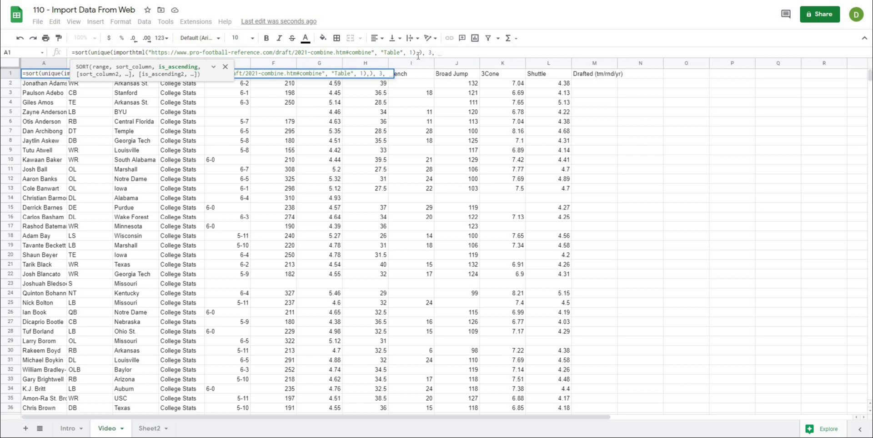
type(")")
key("Return")
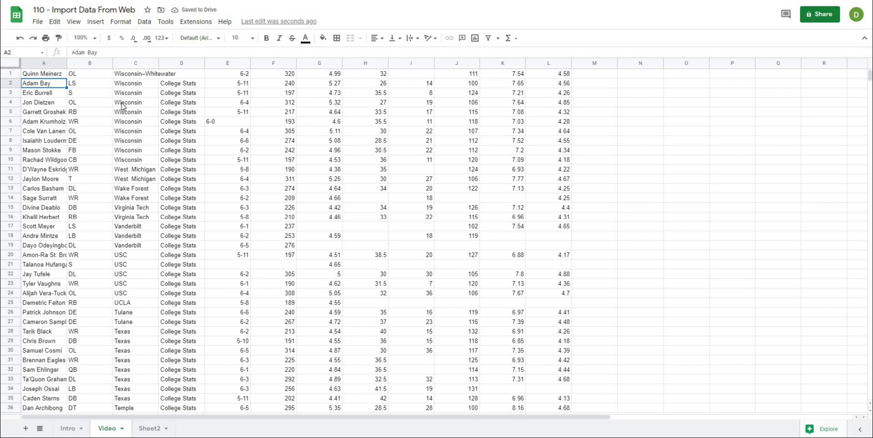
scroll(122, 109, "down", 15)
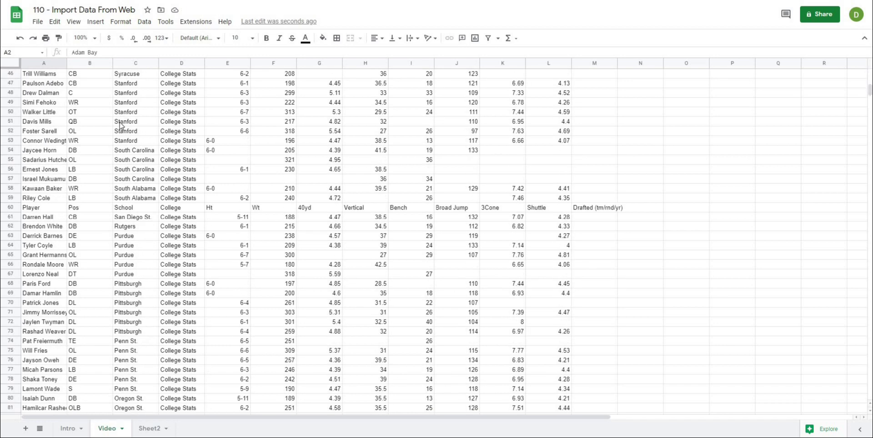
left_click_drag(31, 207, 412, 198)
left_click_drag(592, 224, 601, 209)
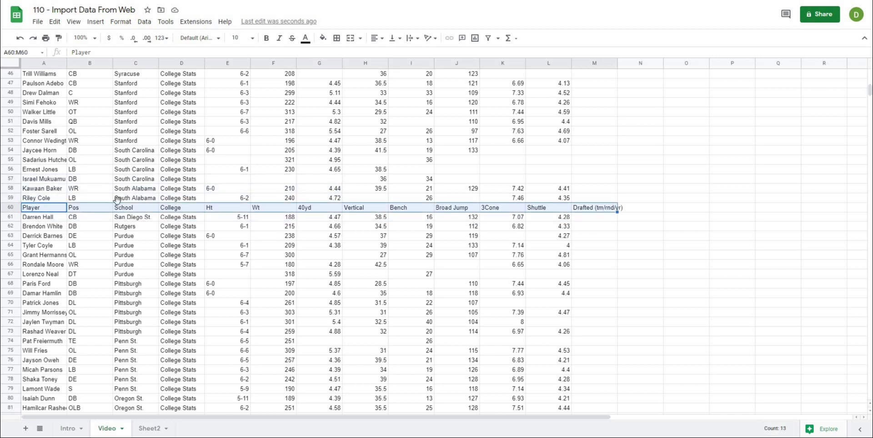
scroll(119, 203, "down", 20)
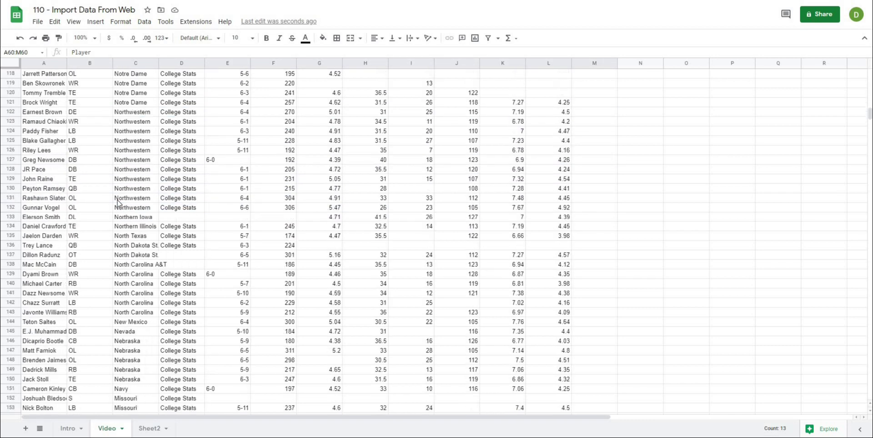
scroll(118, 204, "down", 15)
scroll(116, 200, "up", 20)
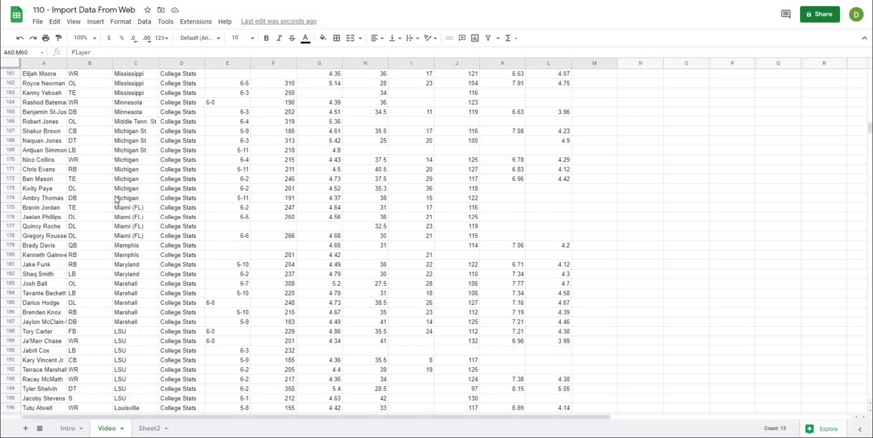
scroll(116, 199, "up", 20)
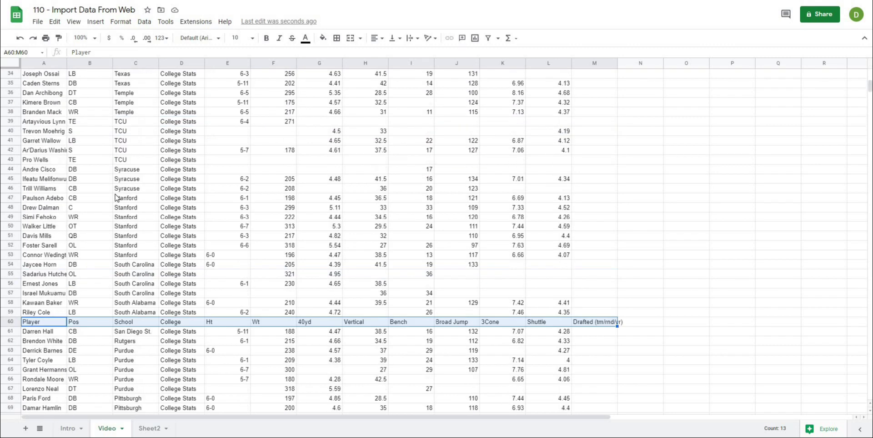
scroll(117, 199, "up", 5)
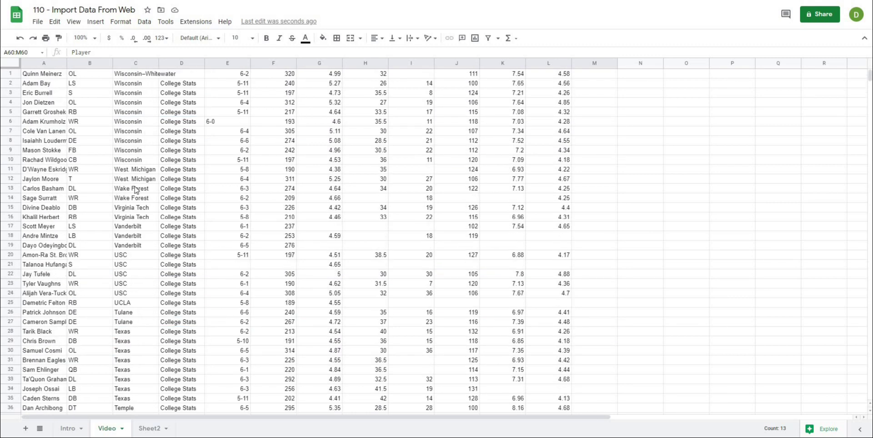
left_click(58, 74)
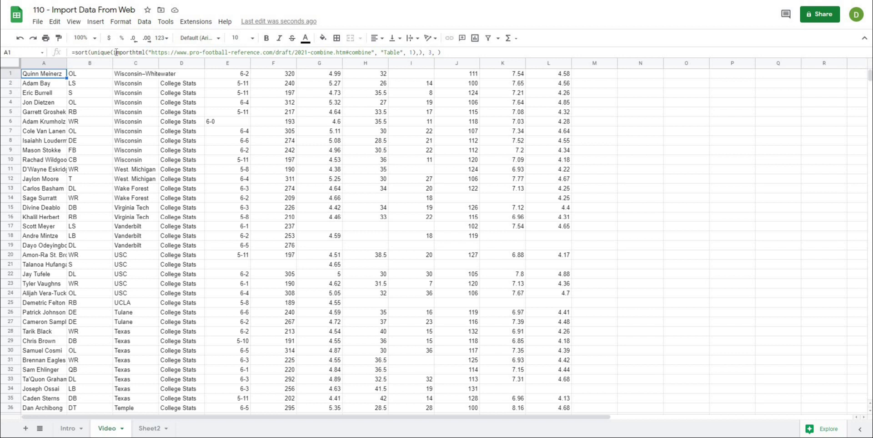
left_click(121, 105)
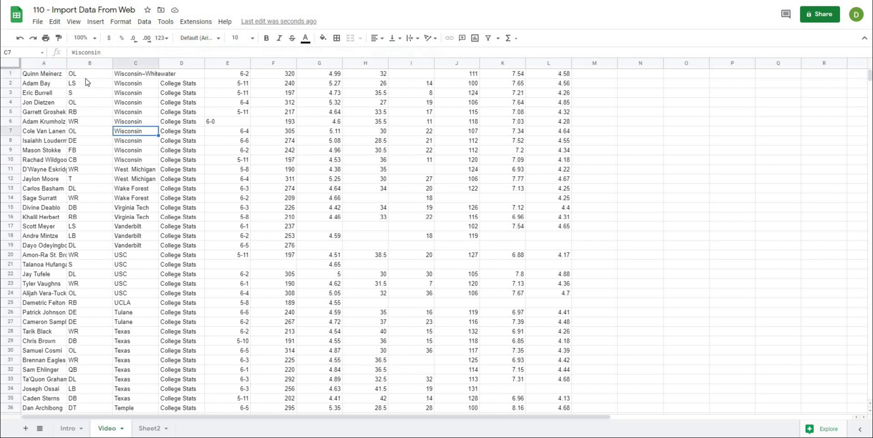
left_click(64, 76)
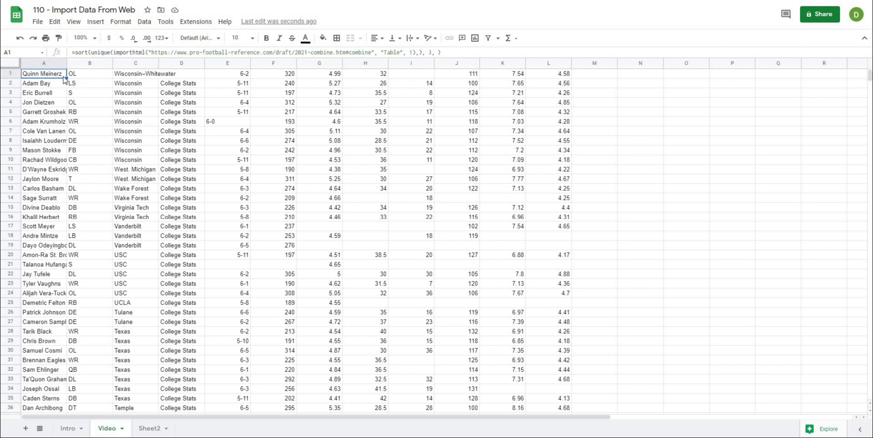